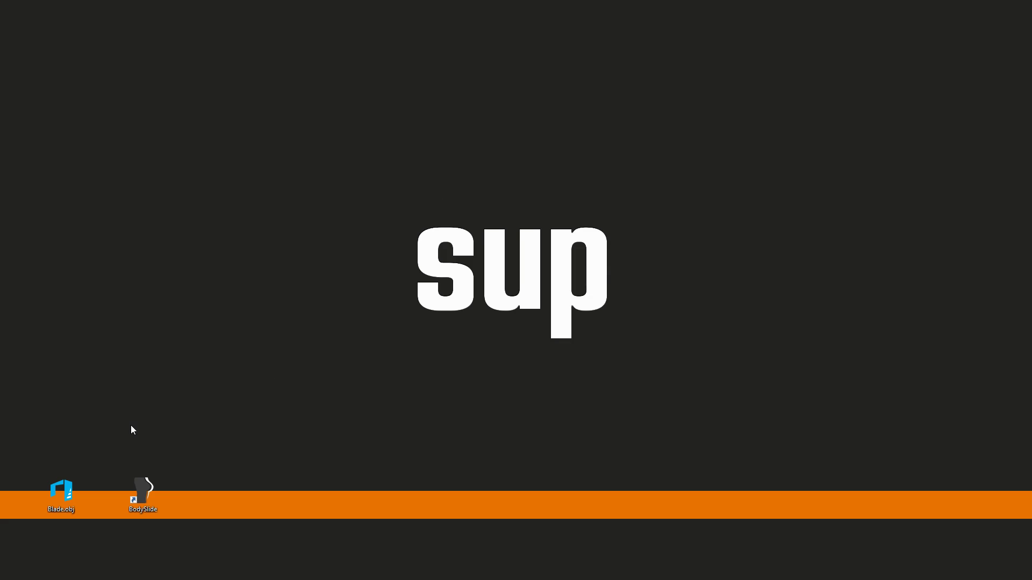
- Launch BodySlide's Outfit Studio and load Blade.obj so the Blade_Cube.001 mesh appears
{"action": "double_click", "coordinate": [142, 490]}
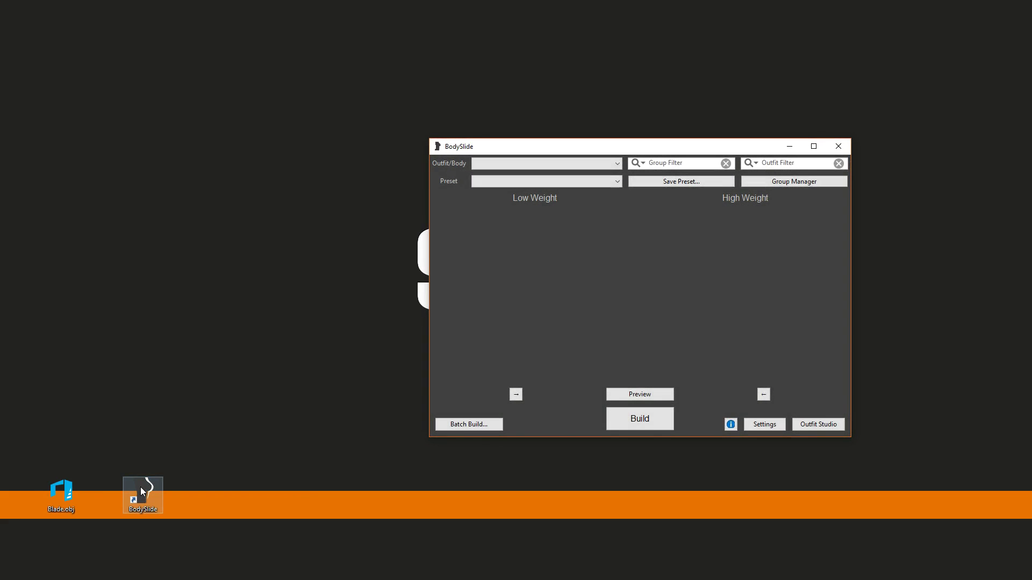
{"action": "left_click", "coordinate": [801, 424]}
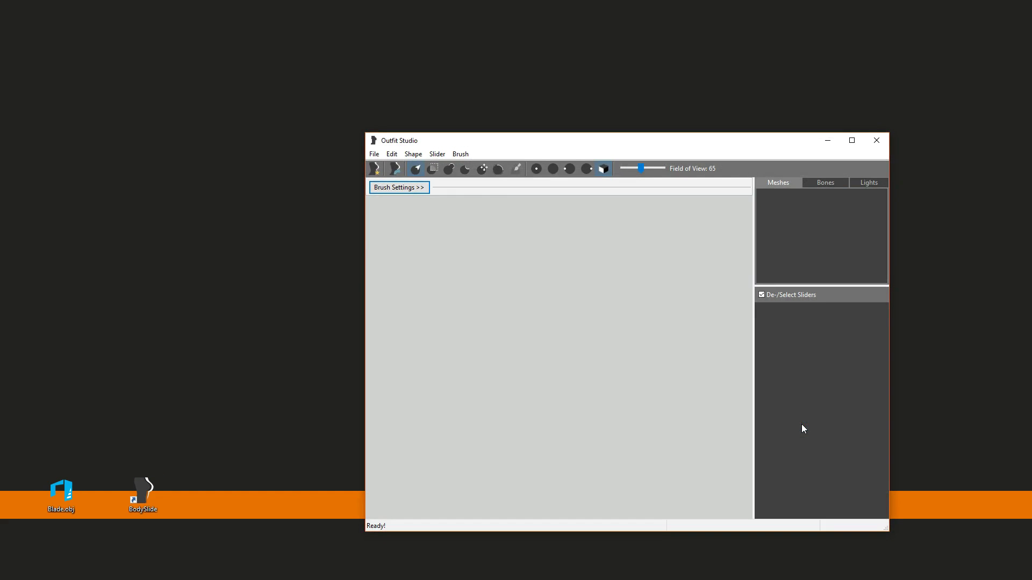
{"action": "left_click_drag", "start_coordinate": [65, 487], "coordinate": [525, 339]}
{"action": "right_click_drag", "start_coordinate": [470, 321], "coordinate": [477, 255]}
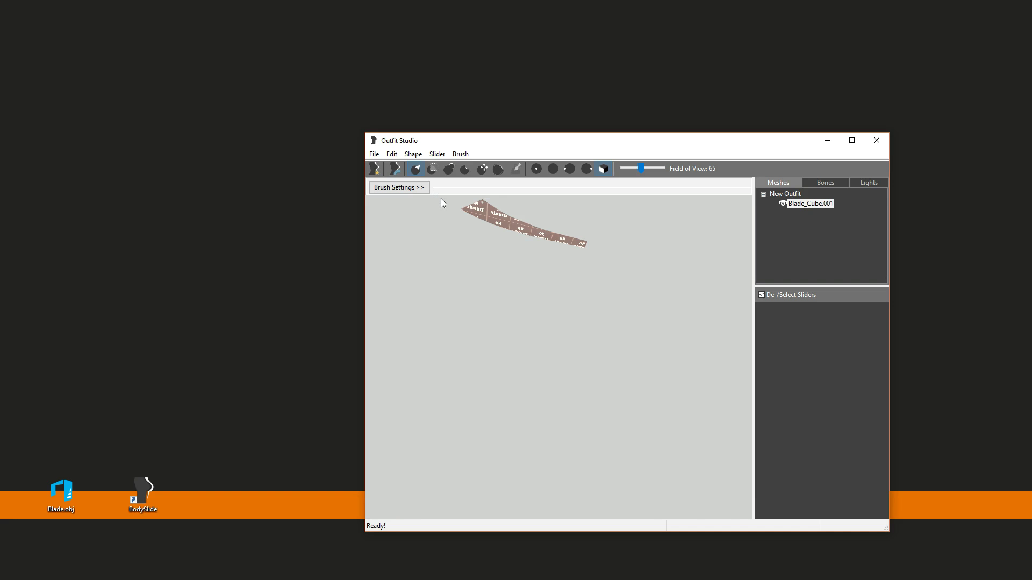
- Export the mesh as Blade.nif to the Desktop, accepting the unweighted vertices warning
{"action": "left_click", "coordinate": [374, 155]}
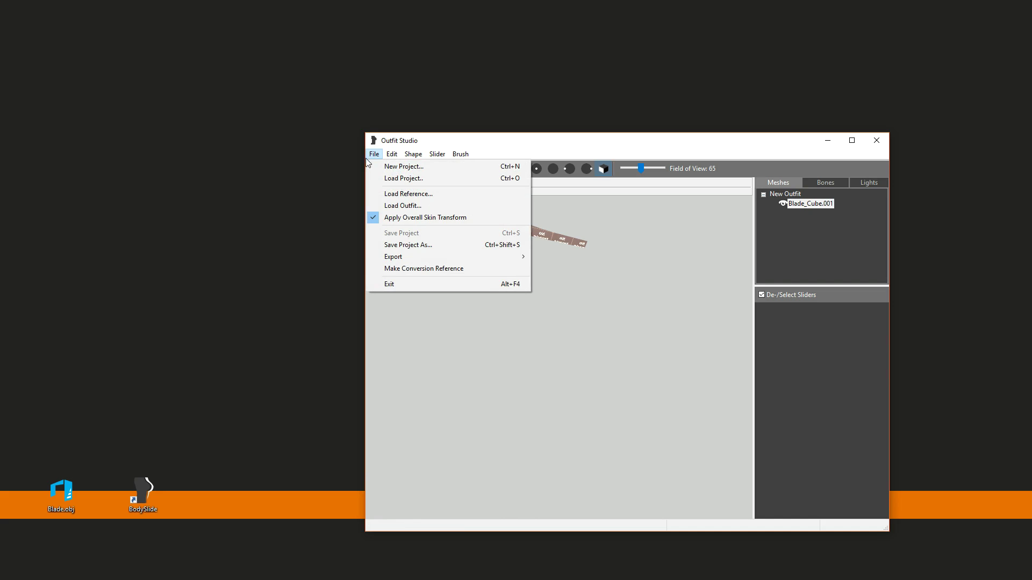
{"action": "mouse_move", "coordinate": [408, 257]}
{"action": "left_click", "coordinate": [560, 256]}
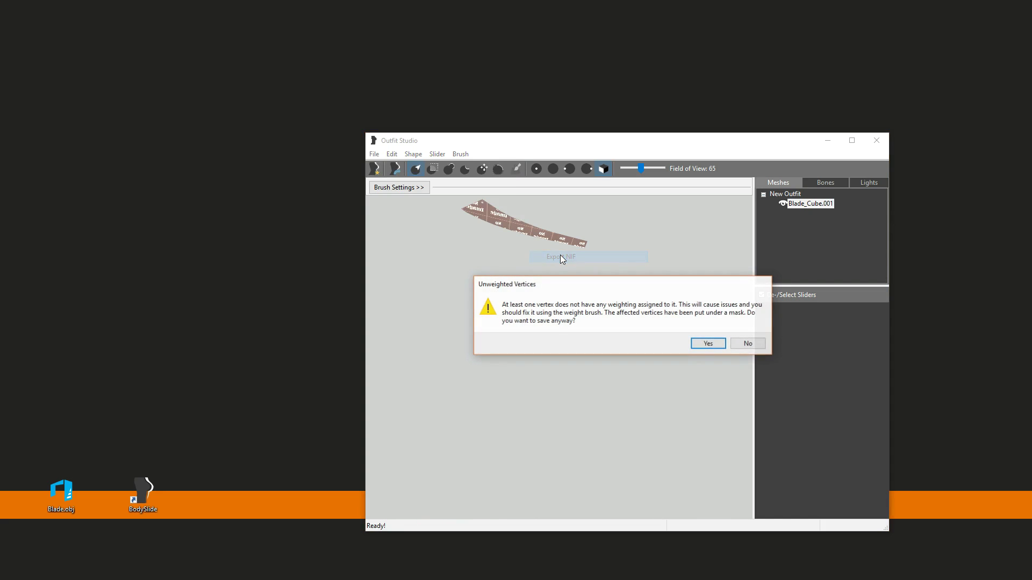
{"action": "left_click", "coordinate": [707, 344]}
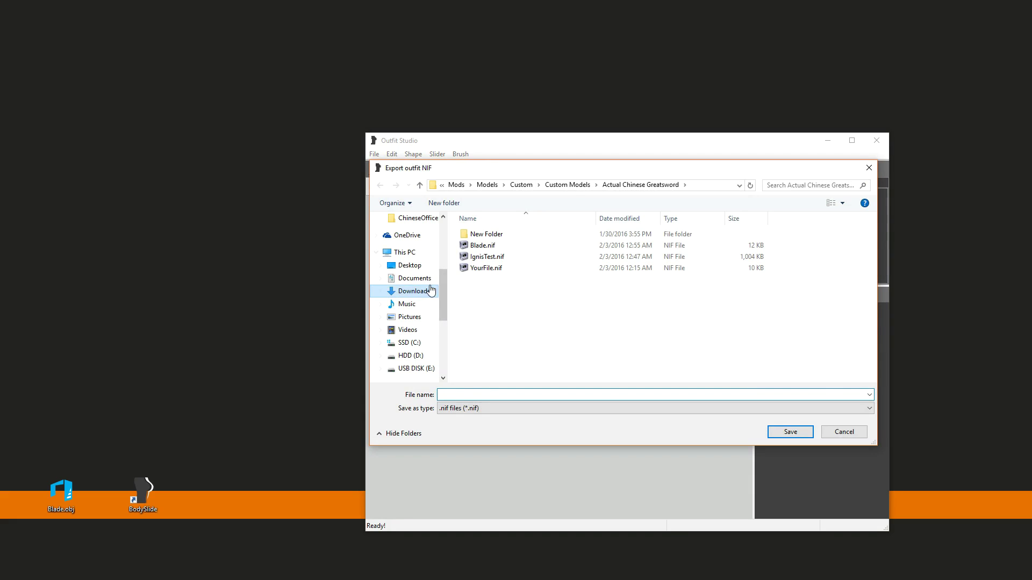
{"action": "left_click", "coordinate": [409, 265]}
{"action": "left_click", "coordinate": [482, 393]}
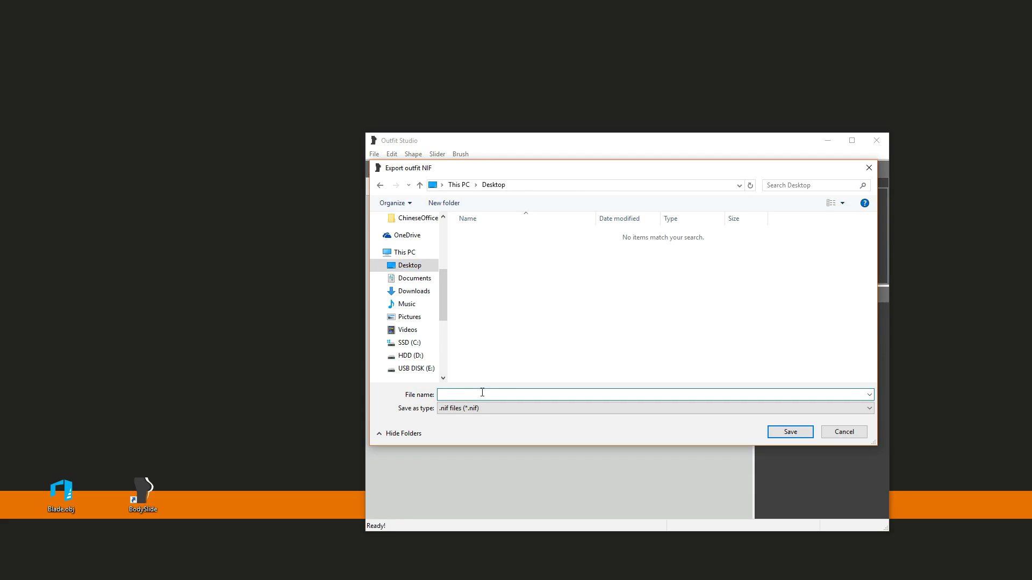
{"action": "type", "text": "Blade.nif"}
{"action": "key", "text": "Return"}
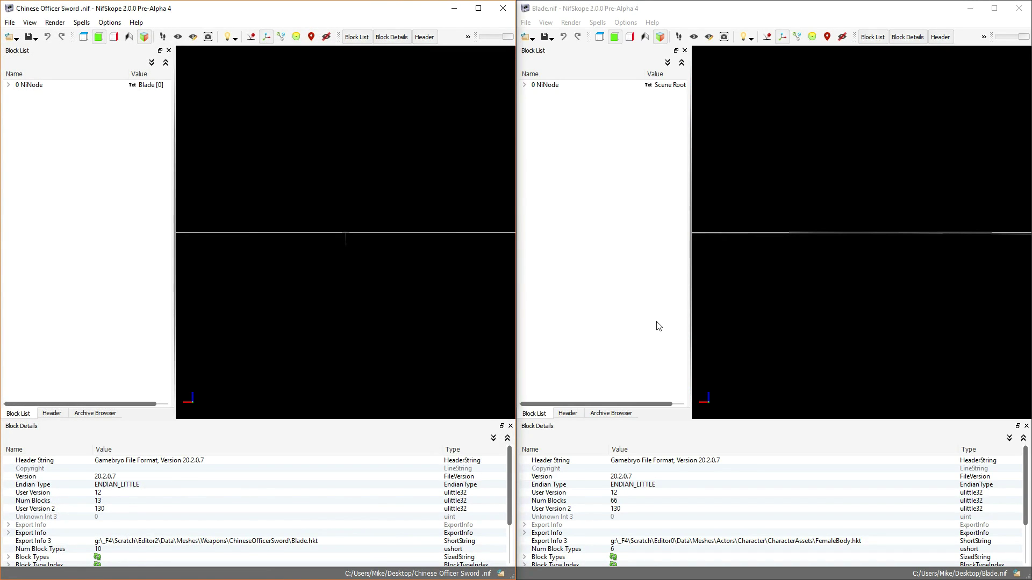
- Copy the blade shape's whole branch from Blade.nif
{"action": "left_click_drag", "start_coordinate": [359, 243], "coordinate": [474, 279]}
{"action": "left_click_drag", "start_coordinate": [714, 274], "coordinate": [857, 232]}
{"action": "left_click", "coordinate": [858, 236]}
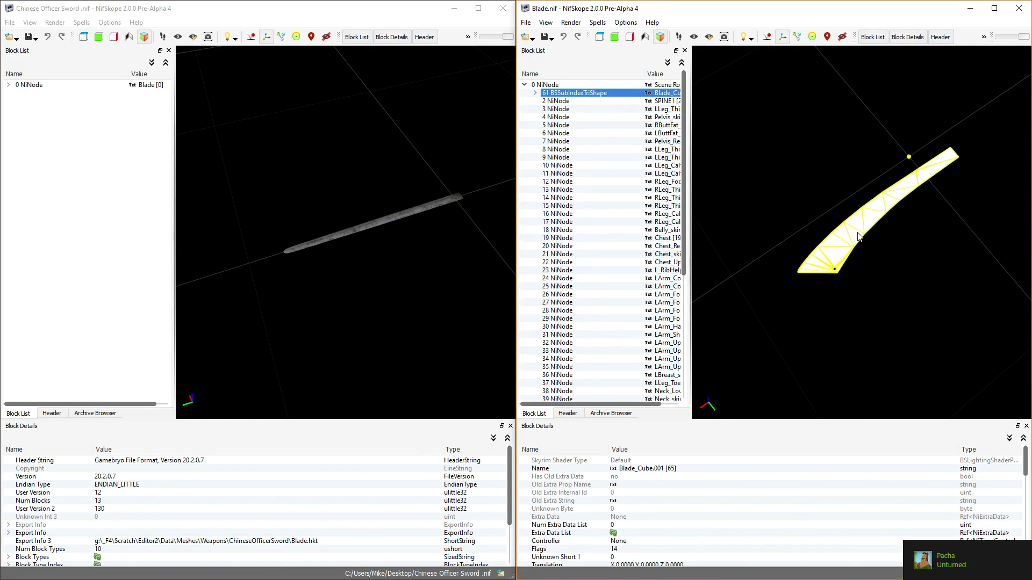
{"action": "right_click", "coordinate": [853, 236]}
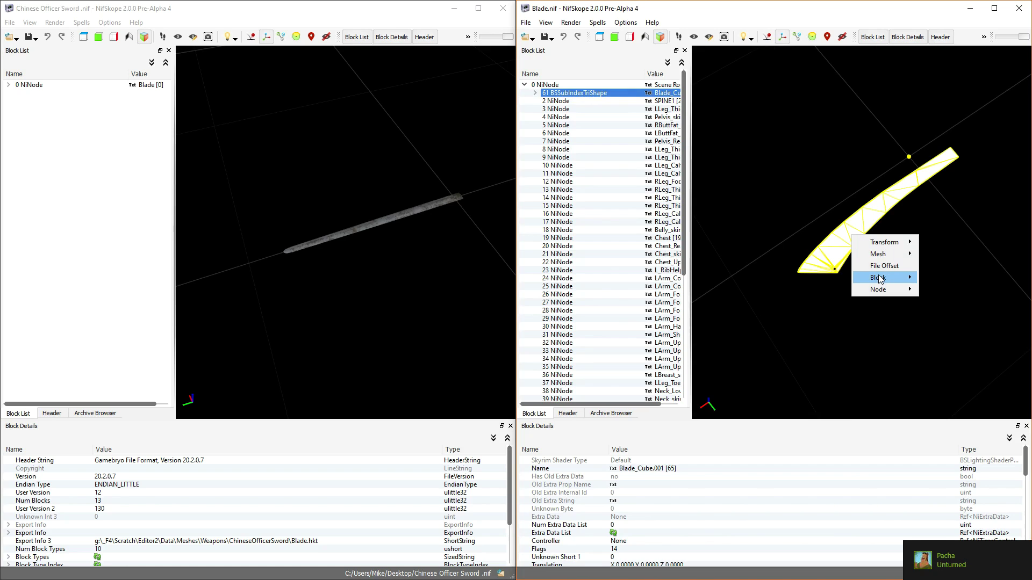
{"action": "mouse_move", "coordinate": [881, 278]}
{"action": "left_click", "coordinate": [811, 317]}
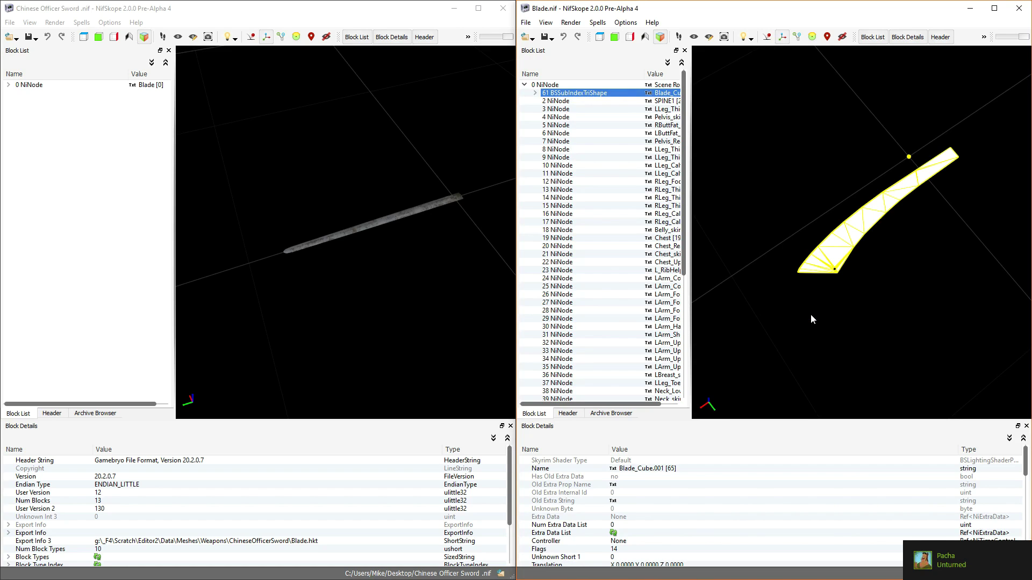
- Paste the copied blade at the end of the maximized Chinese Officer Sword file
{"action": "left_click", "coordinate": [97, 140]}
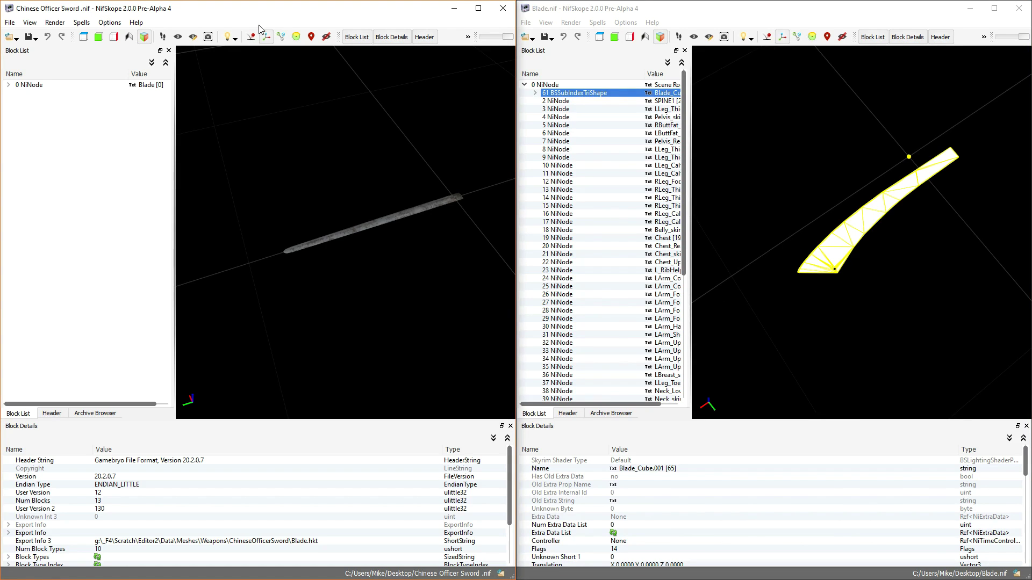
{"action": "double_click", "coordinate": [313, 11]}
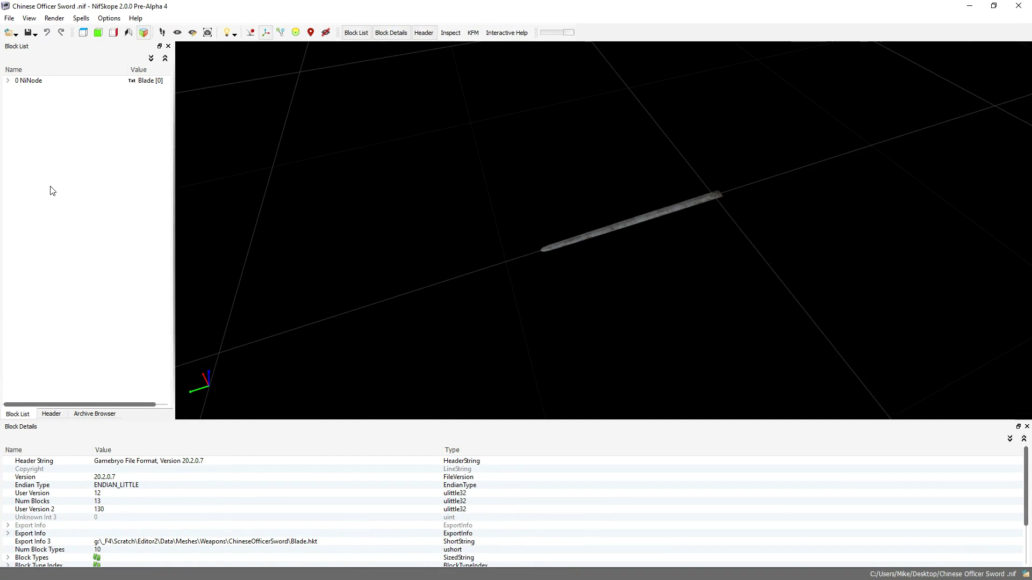
{"action": "right_click", "coordinate": [57, 157]}
{"action": "mouse_move", "coordinate": [85, 211]}
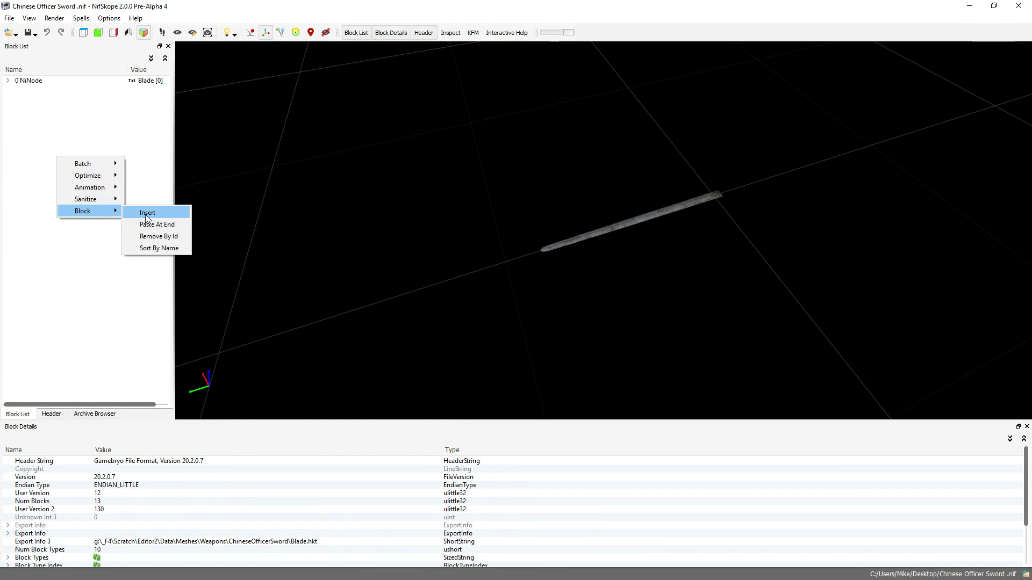
{"action": "left_click", "coordinate": [160, 223]}
- Remove the pasted blade's skin instance branch and delete its shader property block 14
{"action": "left_click", "coordinate": [8, 88]}
{"action": "left_click", "coordinate": [29, 96]}
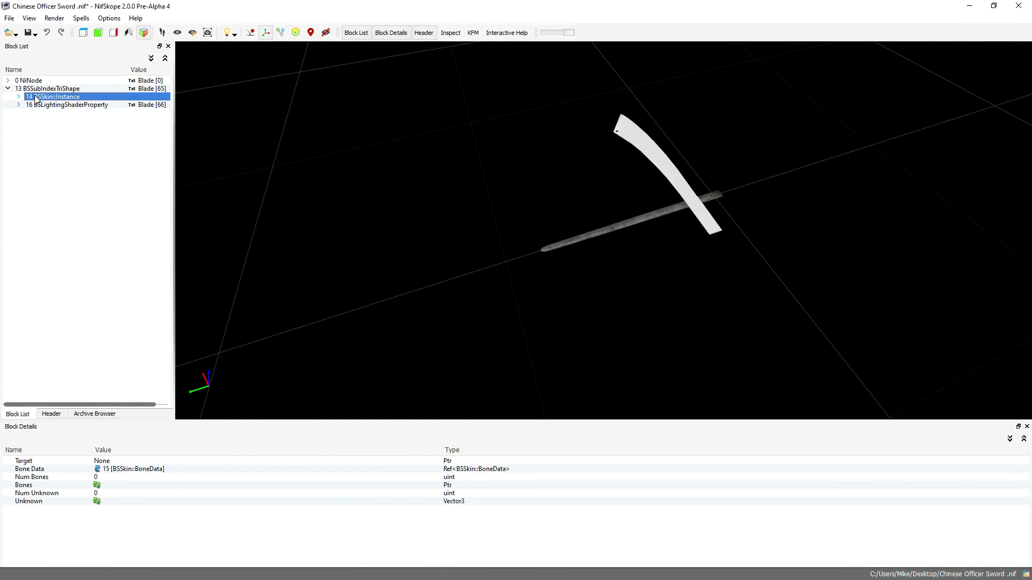
{"action": "right_click", "coordinate": [36, 86]}
{"action": "mouse_move", "coordinate": [59, 104]}
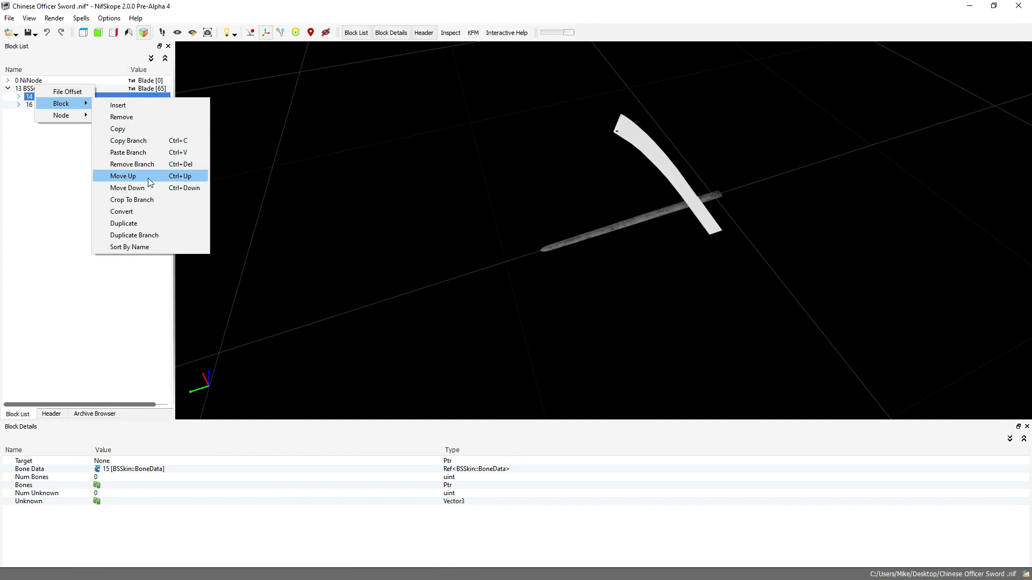
{"action": "left_click", "coordinate": [147, 164]}
{"action": "left_click", "coordinate": [29, 89]}
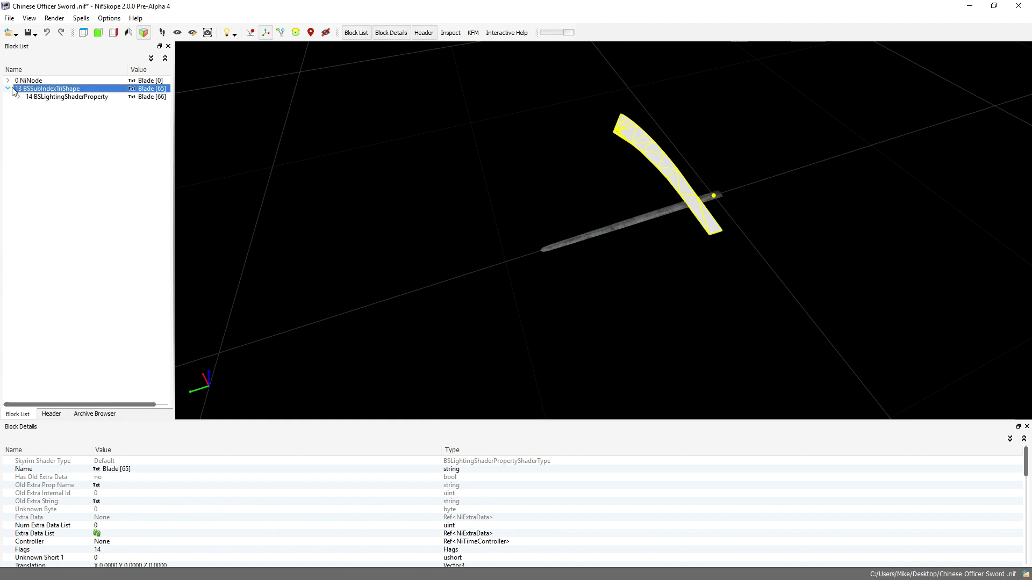
{"action": "left_click", "coordinate": [44, 101]}
{"action": "key", "text": "ctrl+Delete"}
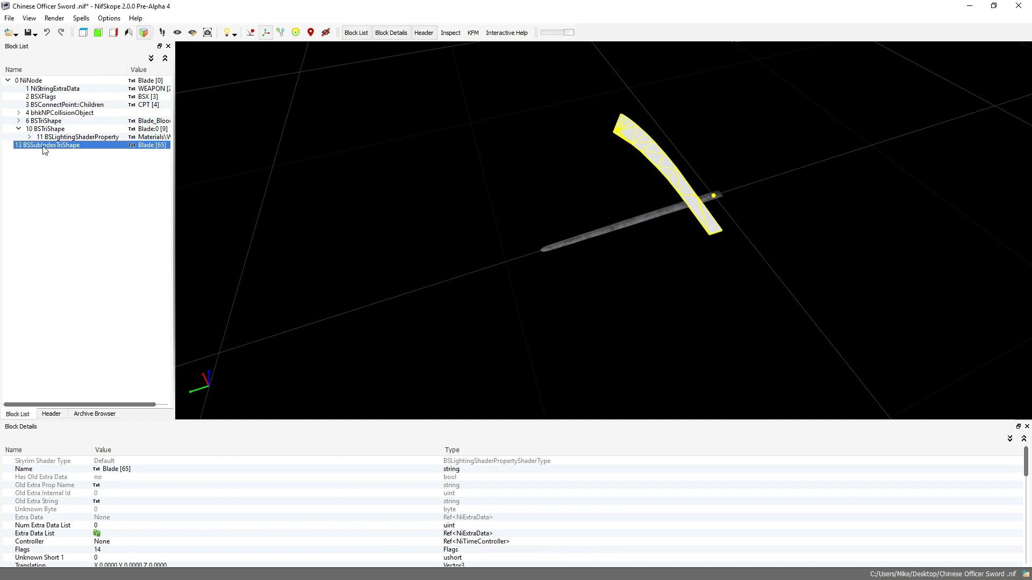
- Edit the blade transform to translation -8, 12, 1, Euler 180/0/-90, scale 1.2, and accept
{"action": "left_click_drag", "start_coordinate": [659, 291], "coordinate": [623, 329]}
{"action": "right_click", "coordinate": [703, 331]}
{"action": "mouse_move", "coordinate": [717, 332]}
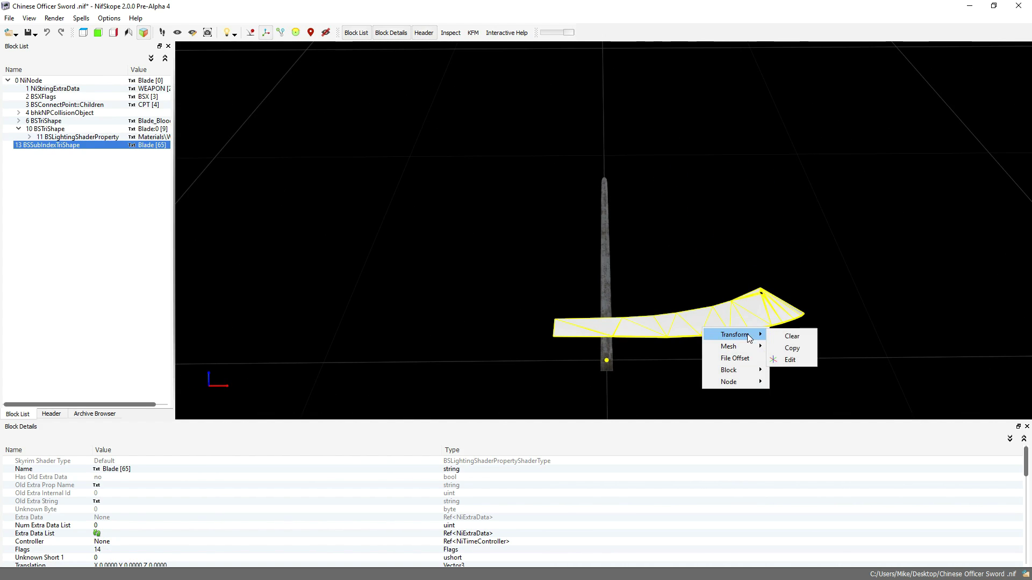
{"action": "left_click", "coordinate": [789, 360]}
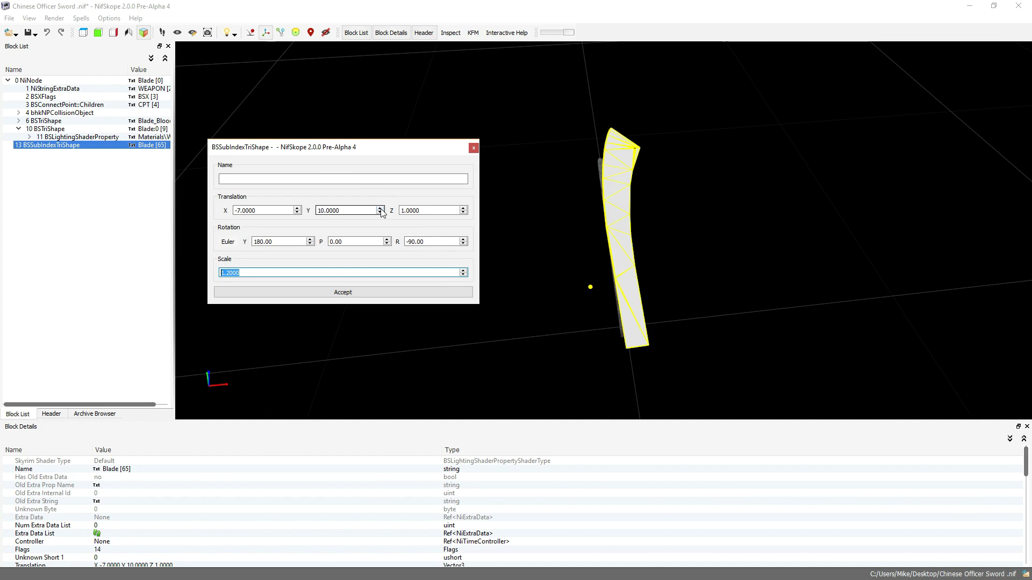
{"action": "left_click", "coordinate": [380, 211]}
{"action": "left_click", "coordinate": [380, 213]}
{"action": "left_click", "coordinate": [296, 209]}
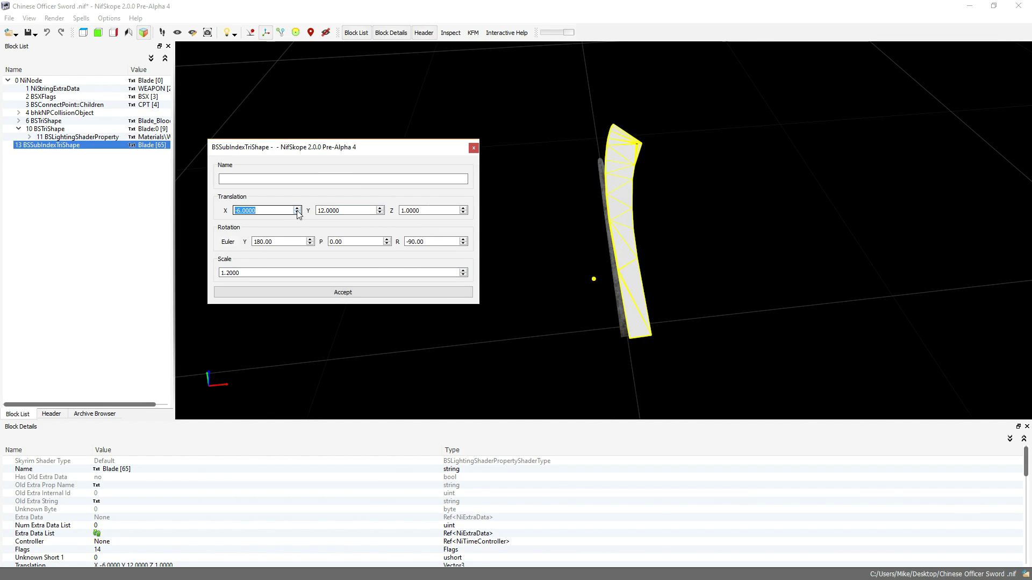
{"action": "left_click", "coordinate": [297, 213]}
{"action": "left_click", "coordinate": [297, 214]}
{"action": "left_click", "coordinate": [327, 293]}
{"action": "left_click_drag", "start_coordinate": [490, 338], "coordinate": [434, 331]}
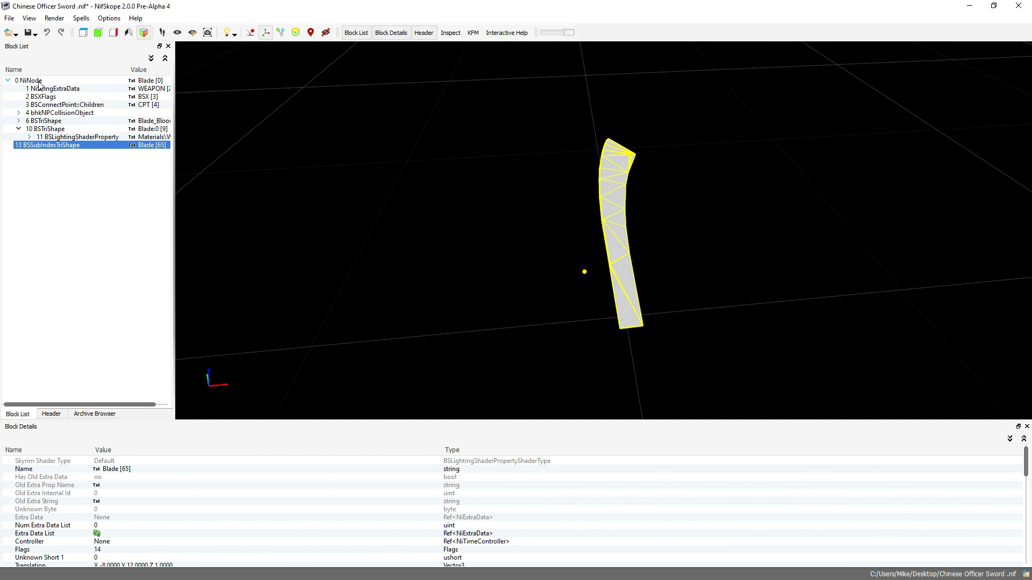
- In the file header, raise Num Strings to 12
{"action": "left_click", "coordinate": [64, 411]}
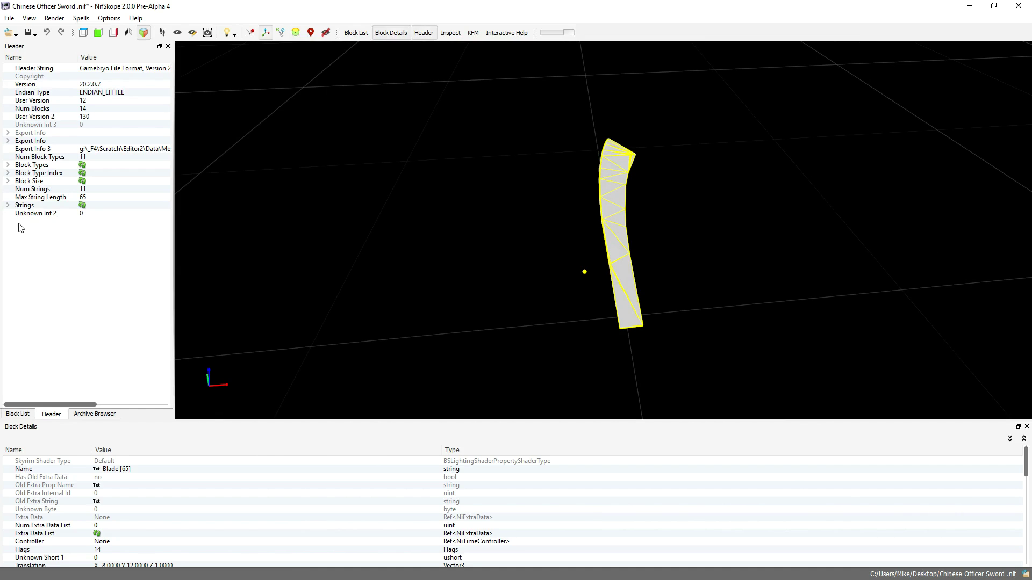
{"action": "left_click", "coordinate": [8, 205]}
{"action": "double_click", "coordinate": [84, 189]}
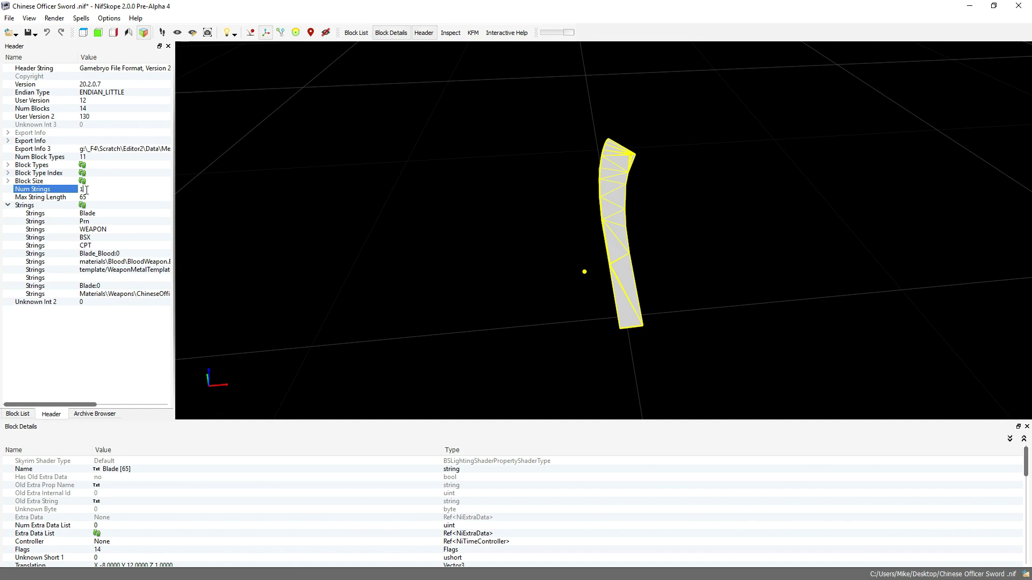
{"action": "type", "text": "12"}
{"action": "key", "text": "Return"}
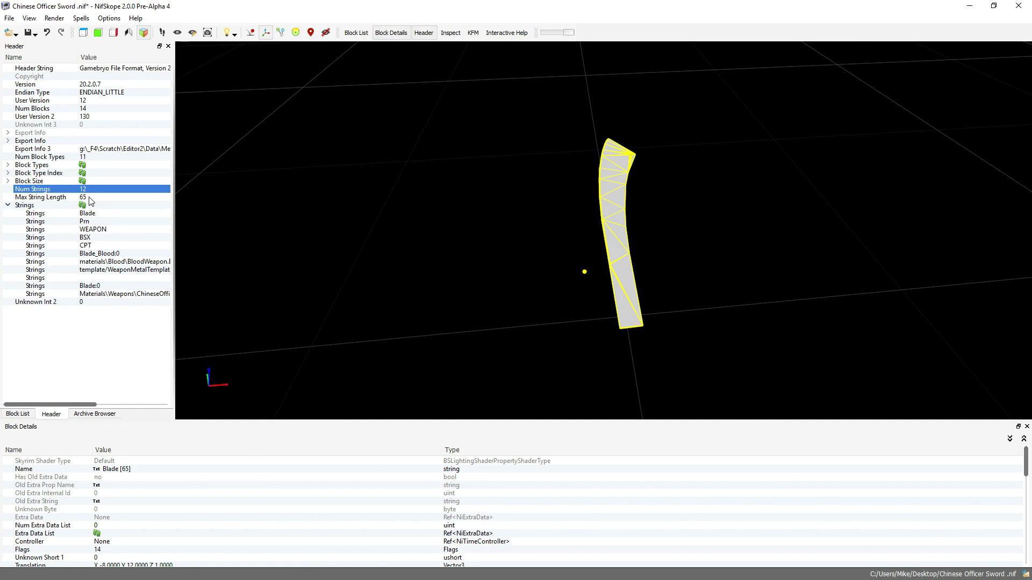
- Set the twelfth header string to MikeMooresMesh, then return to the Block List
{"action": "double_click", "coordinate": [93, 302]}
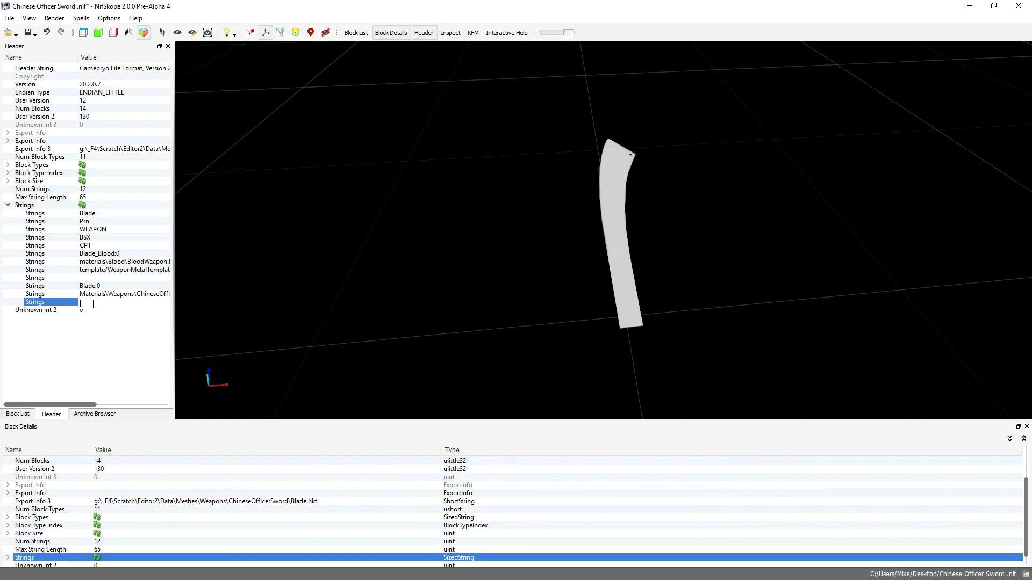
{"action": "type", "text": "Blade"}
{"action": "left_click", "coordinate": [19, 181]}
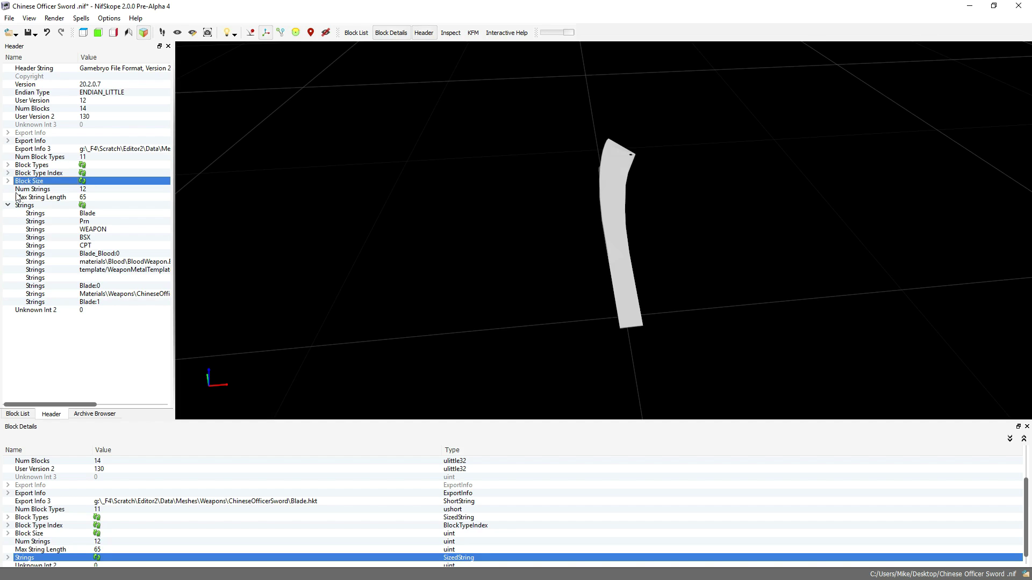
{"action": "double_click", "coordinate": [87, 302]}
{"action": "key", "text": "BackSpace"}
{"action": "type", "text": "MikeMooresMesh"}
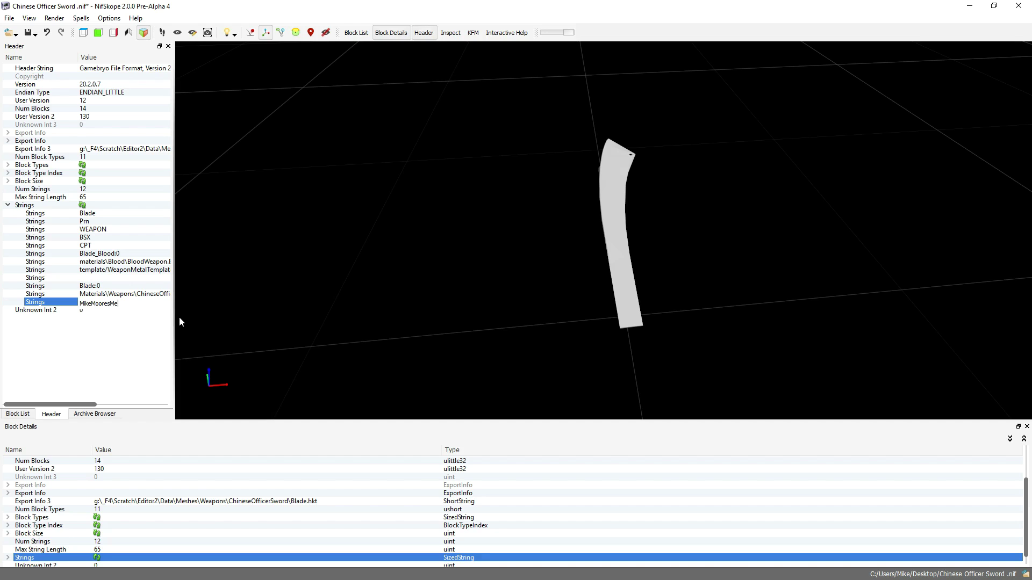
{"action": "key", "text": "Return"}
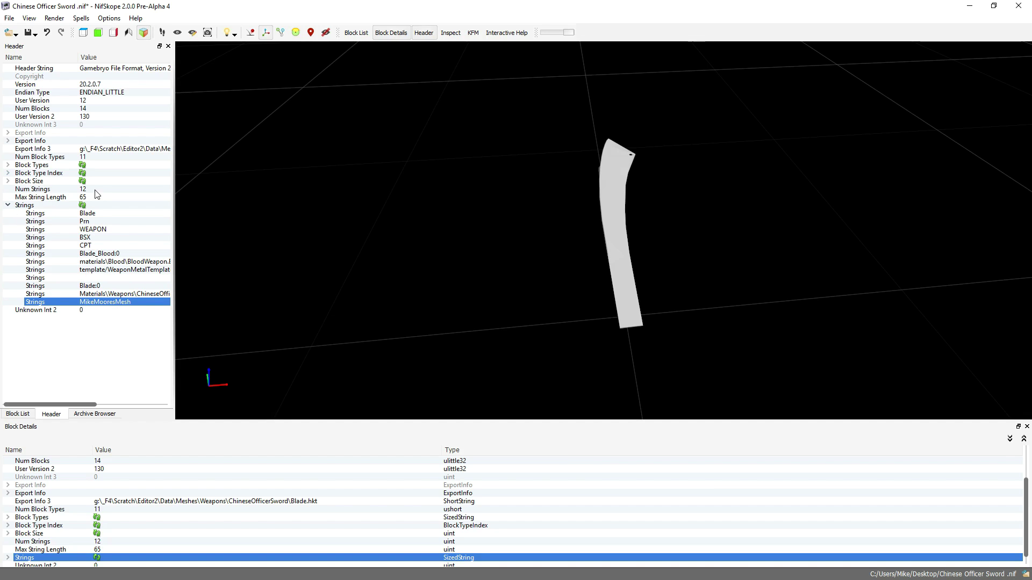
{"action": "left_click", "coordinate": [9, 209]}
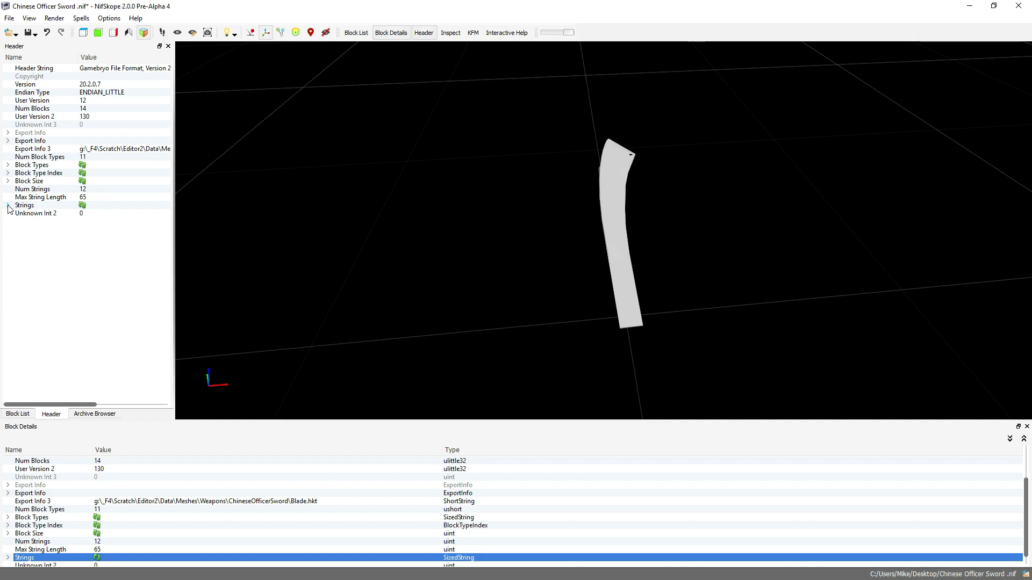
{"action": "left_click", "coordinate": [28, 416]}
- Point the BSSubIndexTriShape's Name to header string 11 (MikeMooresMesh)
{"action": "left_click", "coordinate": [47, 145]}
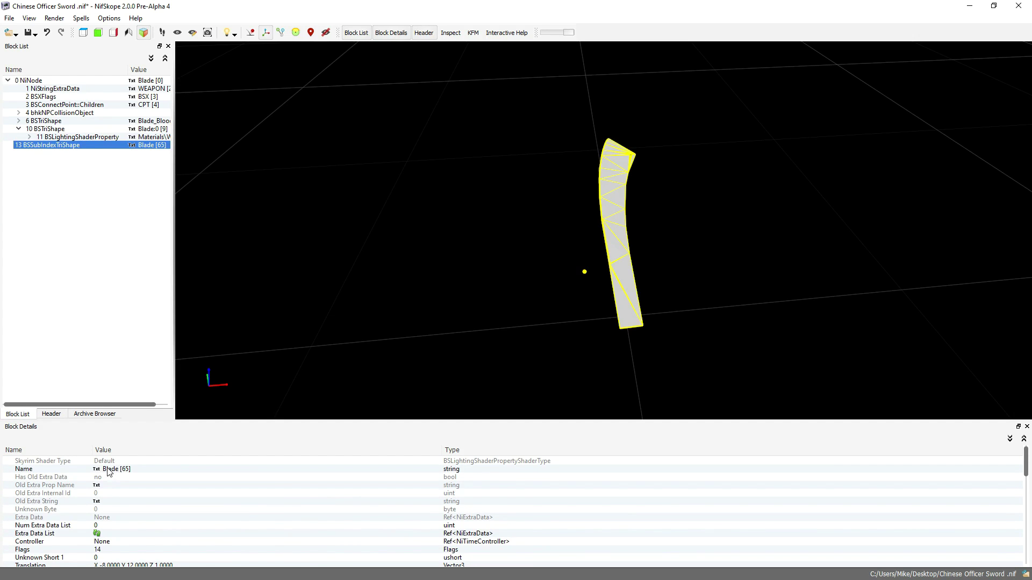
{"action": "double_click", "coordinate": [116, 471]}
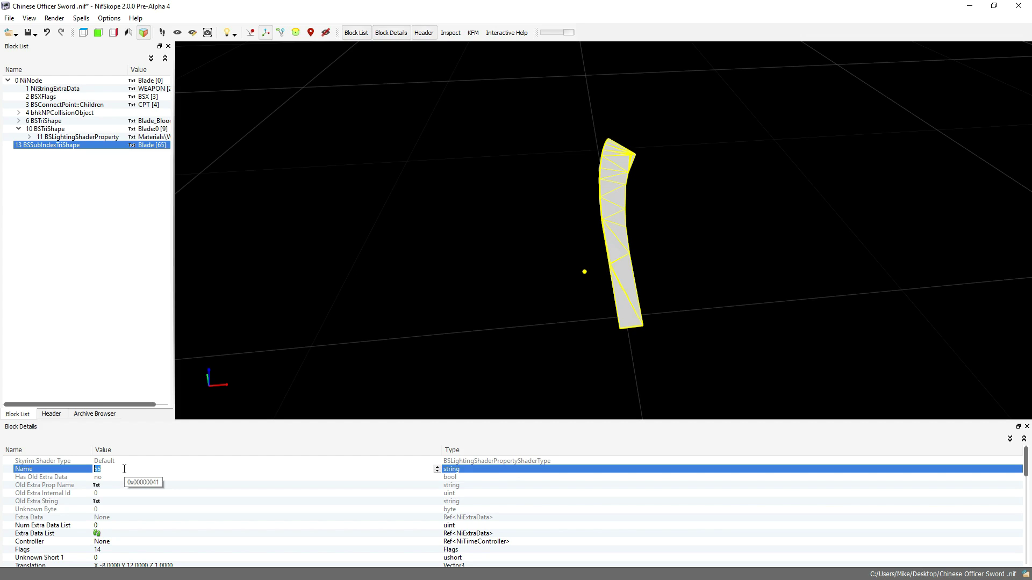
{"action": "type", "text": "11"}
{"action": "key", "text": "Return"}
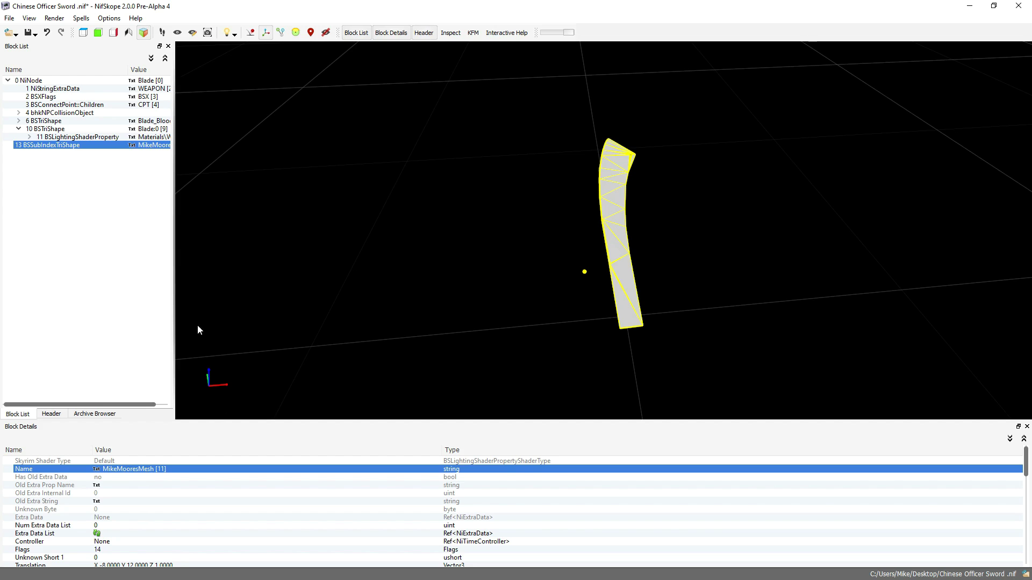
{"action": "left_click_drag", "start_coordinate": [175, 257], "coordinate": [235, 258]}
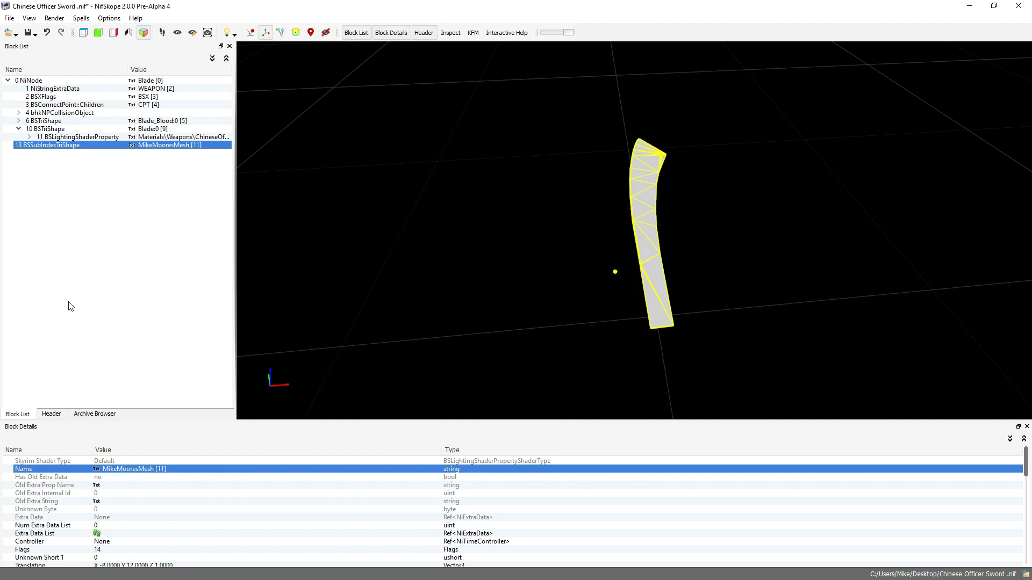
- Remove block 10 BSTriShape and expand the remaining BSLightingShaderProperty's texture set
{"action": "right_click", "coordinate": [43, 131]}
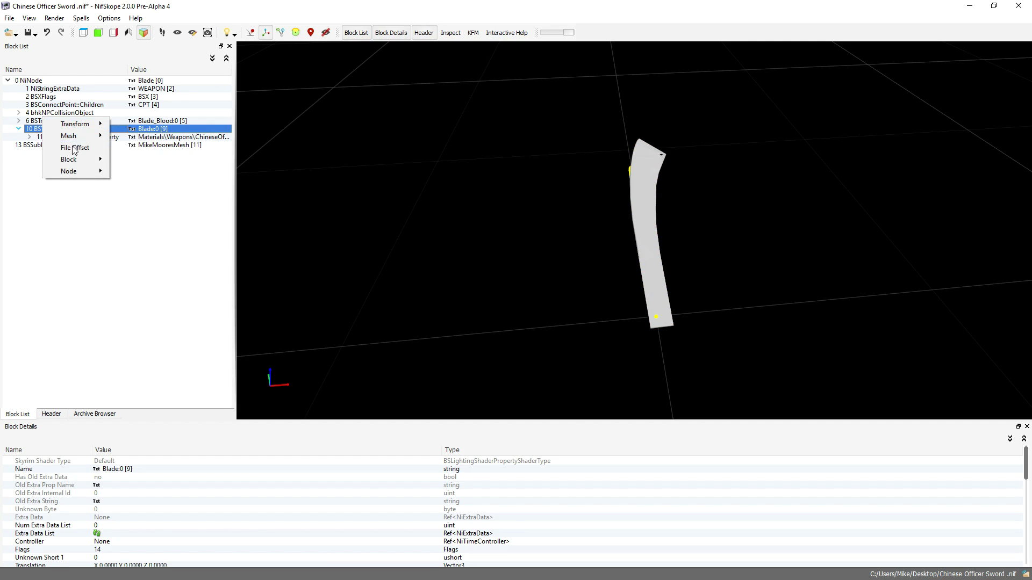
{"action": "mouse_move", "coordinate": [76, 159]}
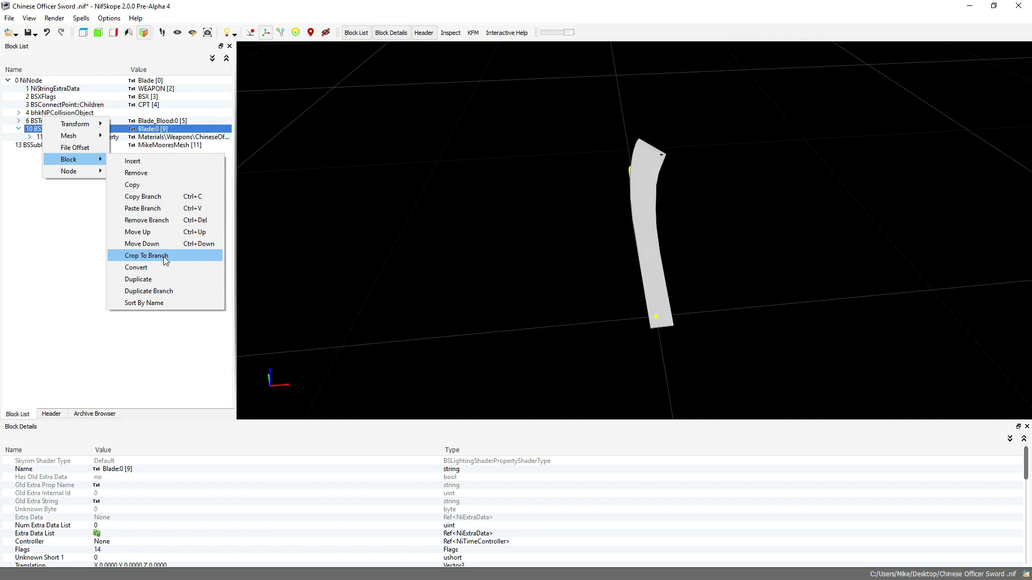
{"action": "left_click", "coordinate": [143, 173]}
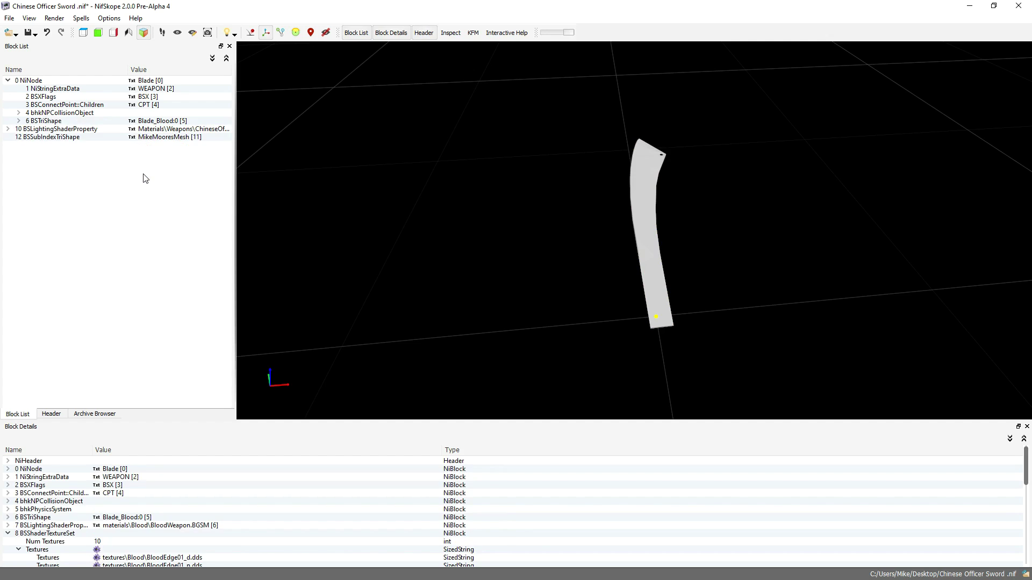
{"action": "left_click", "coordinate": [52, 138]}
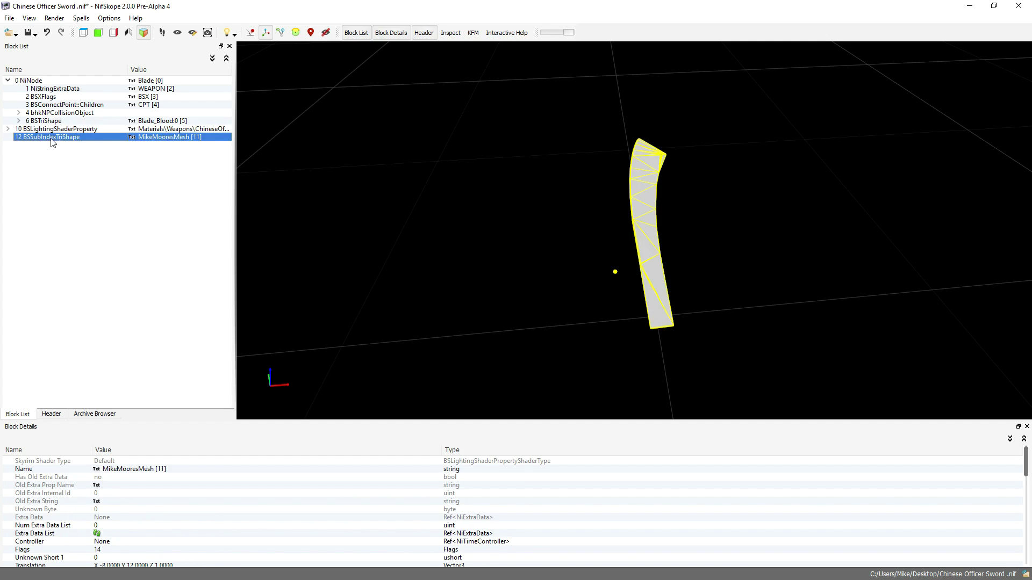
{"action": "left_click", "coordinate": [44, 130]}
{"action": "left_click", "coordinate": [7, 130]}
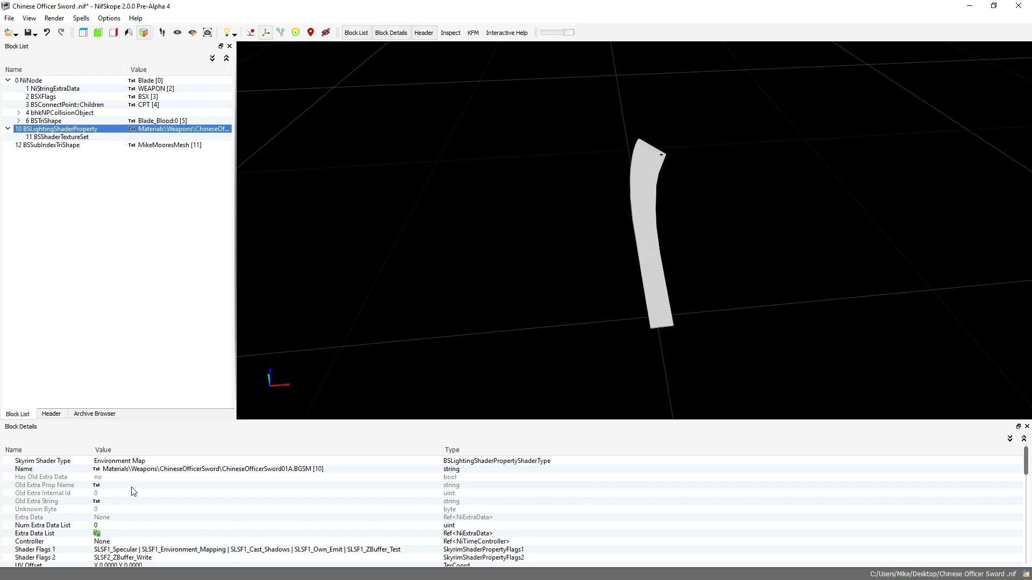
- Set MikeMooresMesh's first BS Properties reference to shader block 10 and inspect the textured blade
{"action": "left_click", "coordinate": [42, 145]}
{"action": "scroll", "coordinate": [183, 499], "scroll_direction": "down", "scroll_amount": 10}
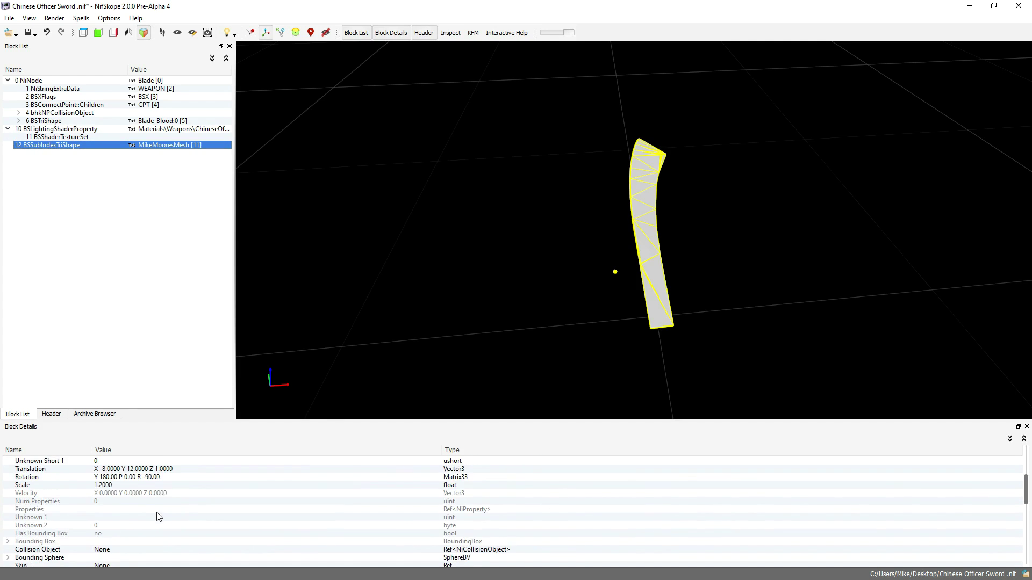
{"action": "scroll", "coordinate": [103, 526], "scroll_direction": "down", "scroll_amount": 2}
{"action": "scroll", "coordinate": [18, 532], "scroll_direction": "up", "scroll_amount": 7}
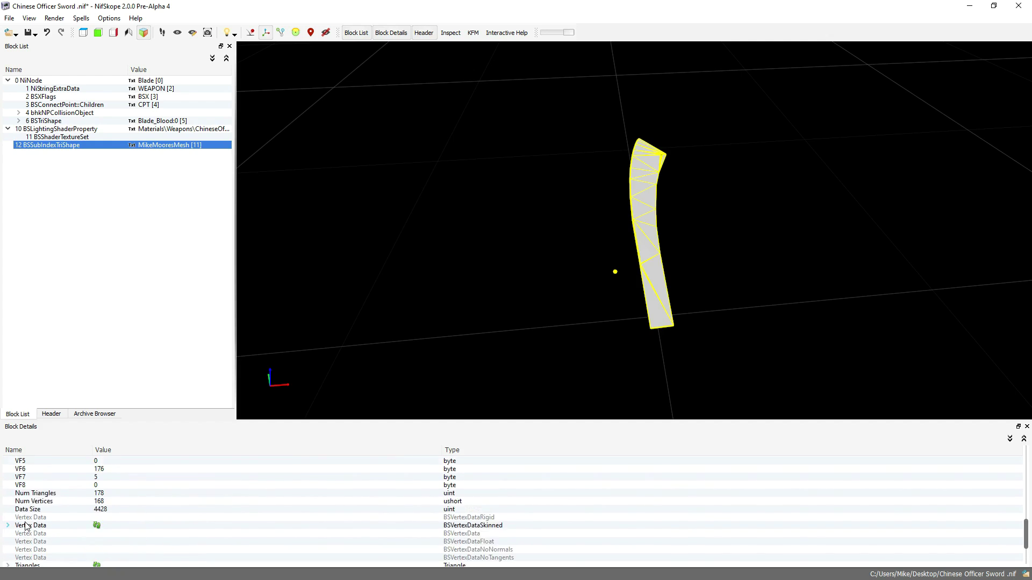
{"action": "left_click", "coordinate": [8, 542]}
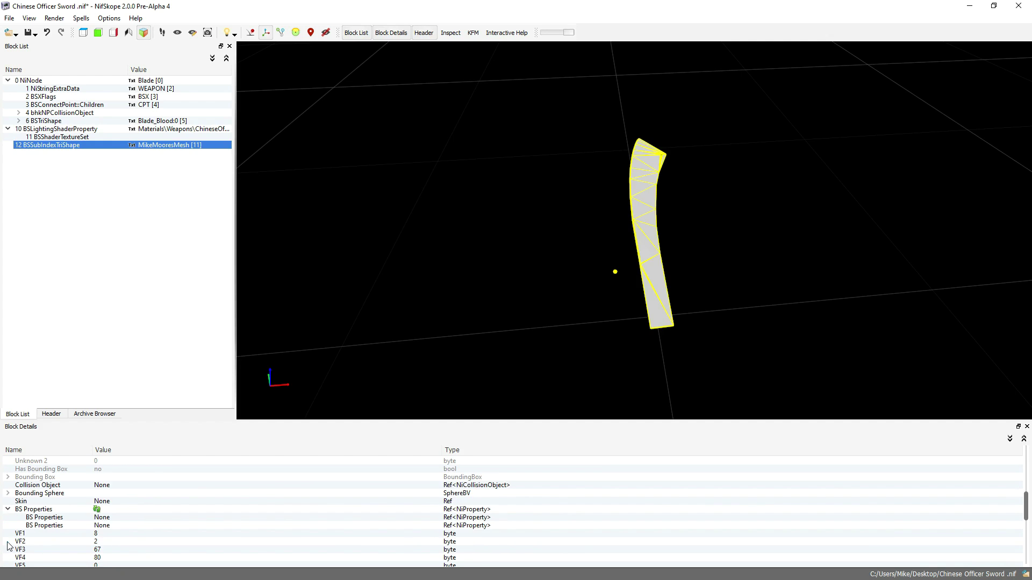
{"action": "double_click", "coordinate": [111, 518]}
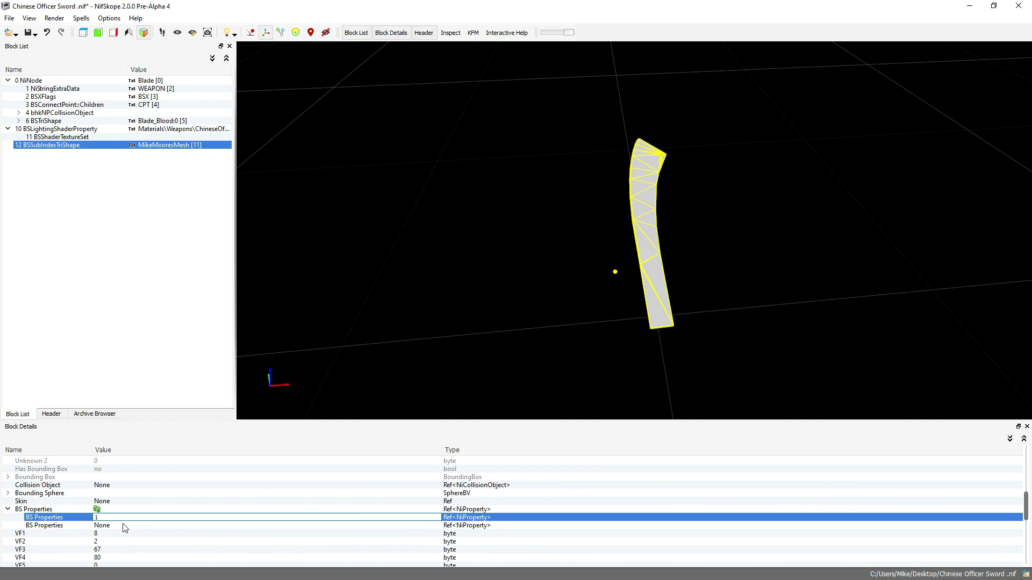
{"action": "type", "text": "10"}
{"action": "key", "text": "Return"}
{"action": "left_click_drag", "start_coordinate": [315, 374], "coordinate": [593, 335]}
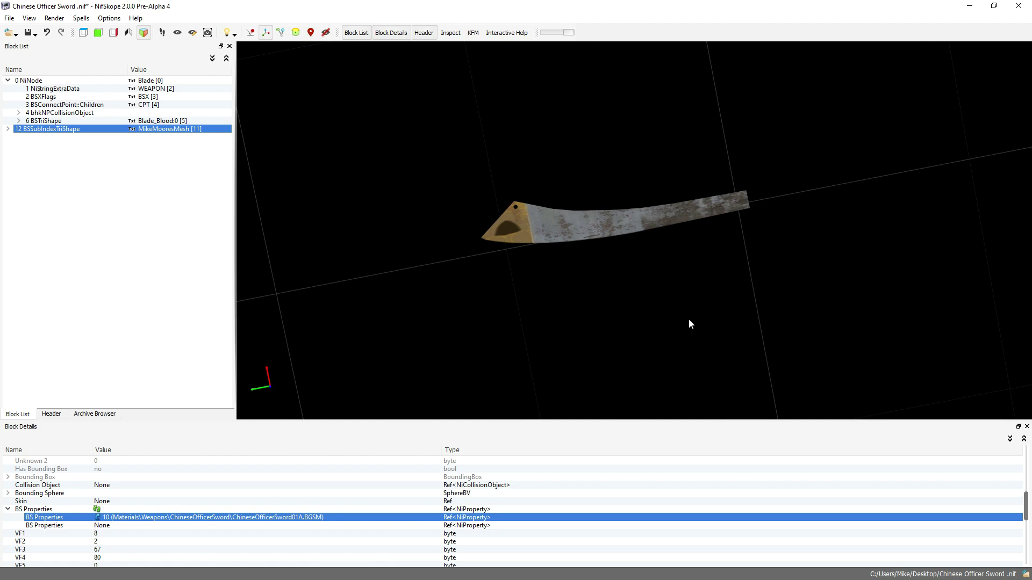
{"action": "left_click_drag", "start_coordinate": [691, 336], "coordinate": [605, 275]}
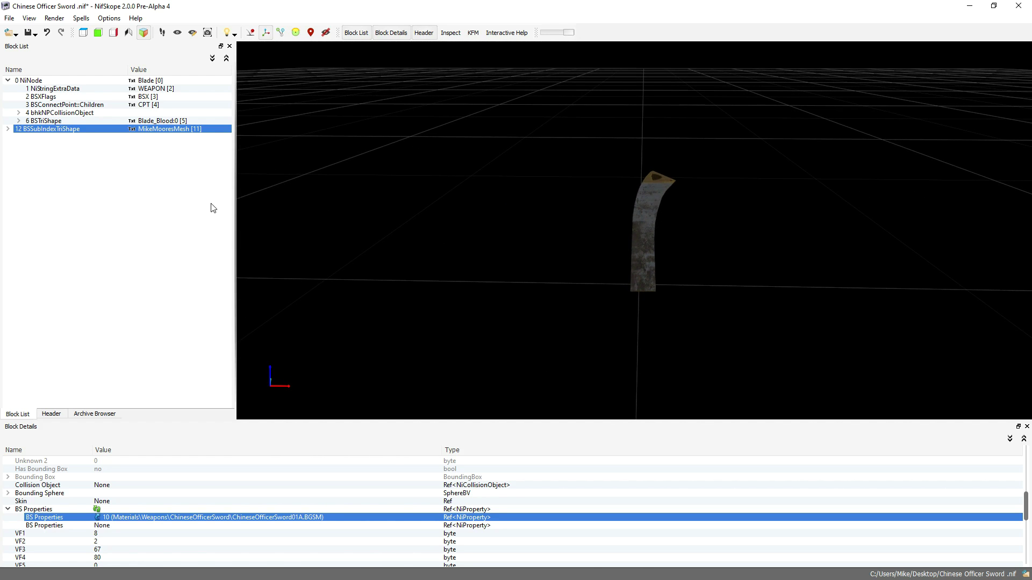
{"action": "left_click", "coordinate": [32, 80]}
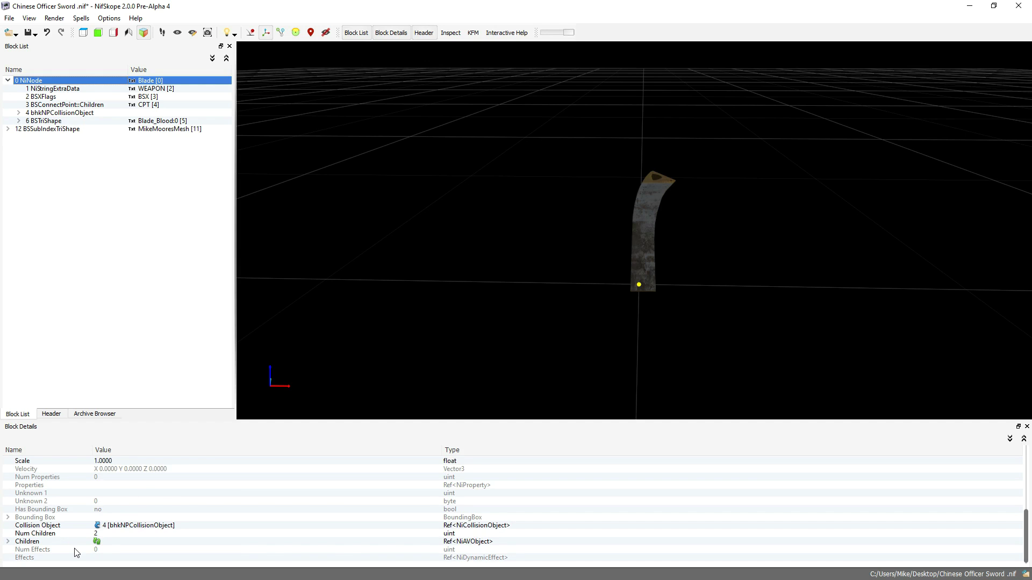
- Add block 12 as the second Children entry of the root Blade NiNode
{"action": "scroll", "coordinate": [90, 512], "scroll_direction": "up", "scroll_amount": 5}
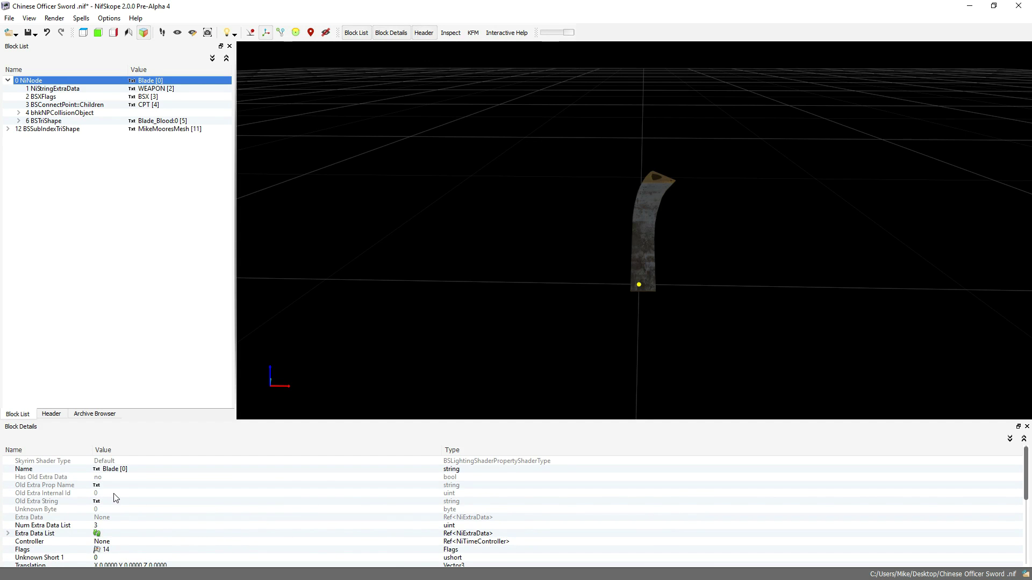
{"action": "scroll", "coordinate": [115, 501], "scroll_direction": "down", "scroll_amount": 5}
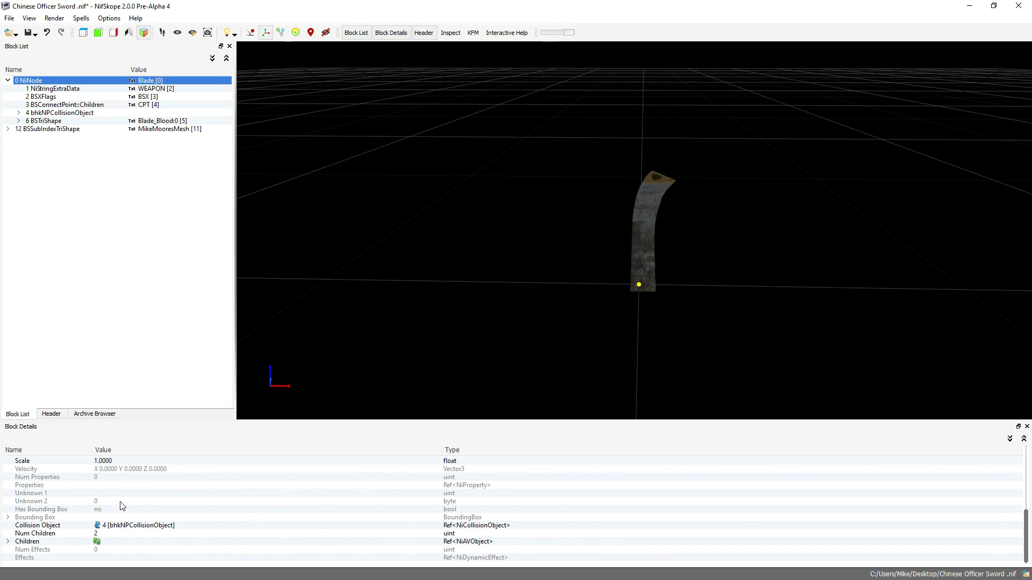
{"action": "left_click", "coordinate": [9, 542]}
{"action": "double_click", "coordinate": [110, 543]}
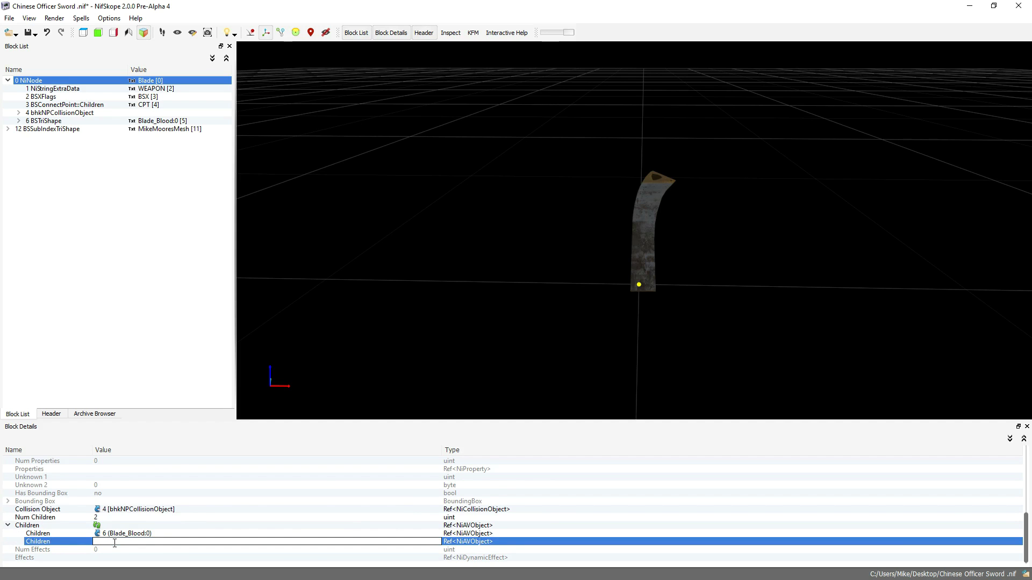
{"action": "key", "text": "Return"}
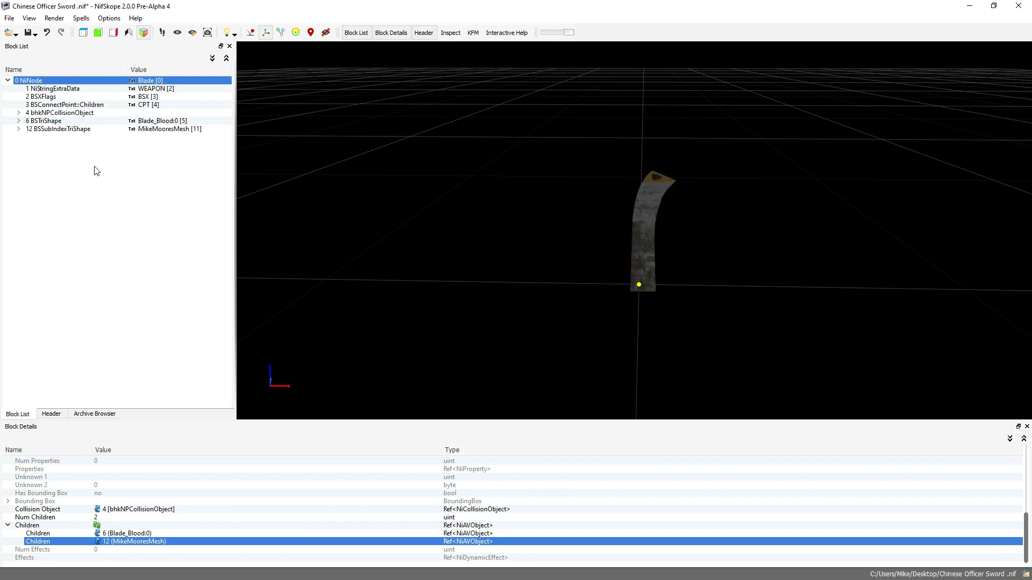
{"action": "left_click", "coordinate": [40, 130]}
- Convert the MikeMooresMesh shape's block type to BSTriShape
{"action": "right_click", "coordinate": [41, 119]}
{"action": "mouse_move", "coordinate": [69, 162]}
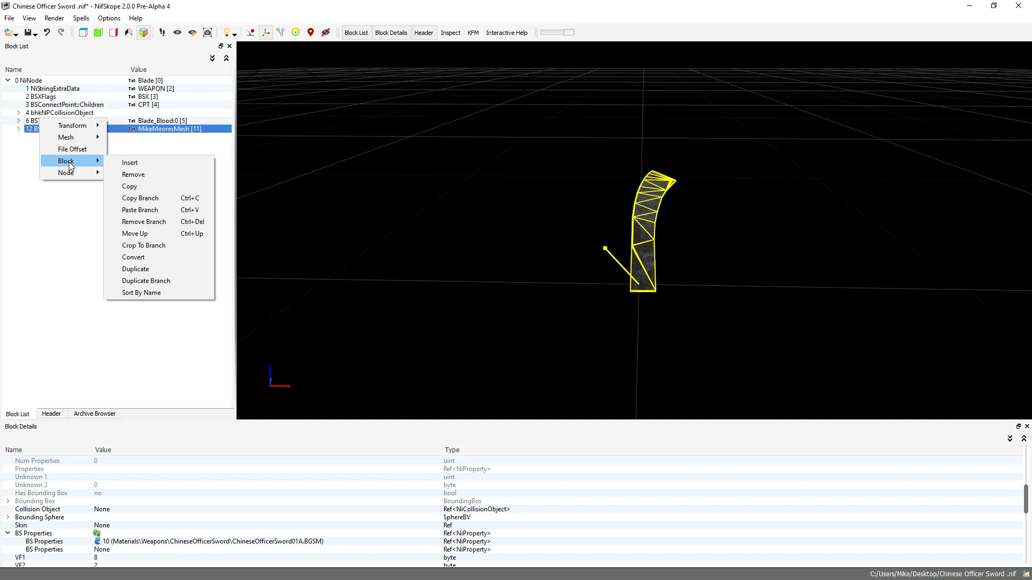
{"action": "left_click", "coordinate": [153, 256]}
{"action": "mouse_move", "coordinate": [172, 264]}
{"action": "left_click", "coordinate": [232, 268]}
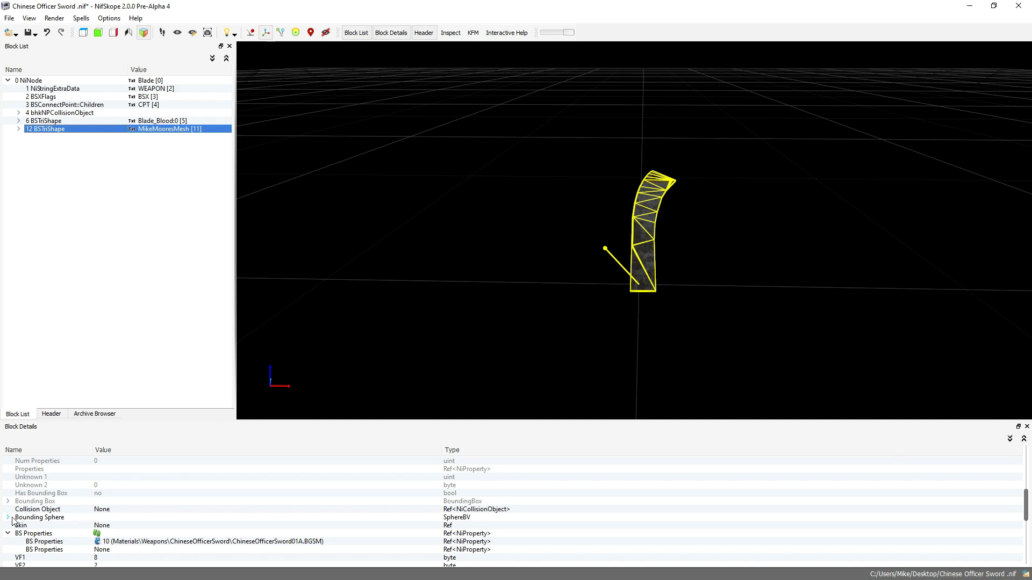
- Expand the blade's Bounding Sphere and edit its centre and radius, entering 28 for the radius
{"action": "left_click", "coordinate": [8, 518]}
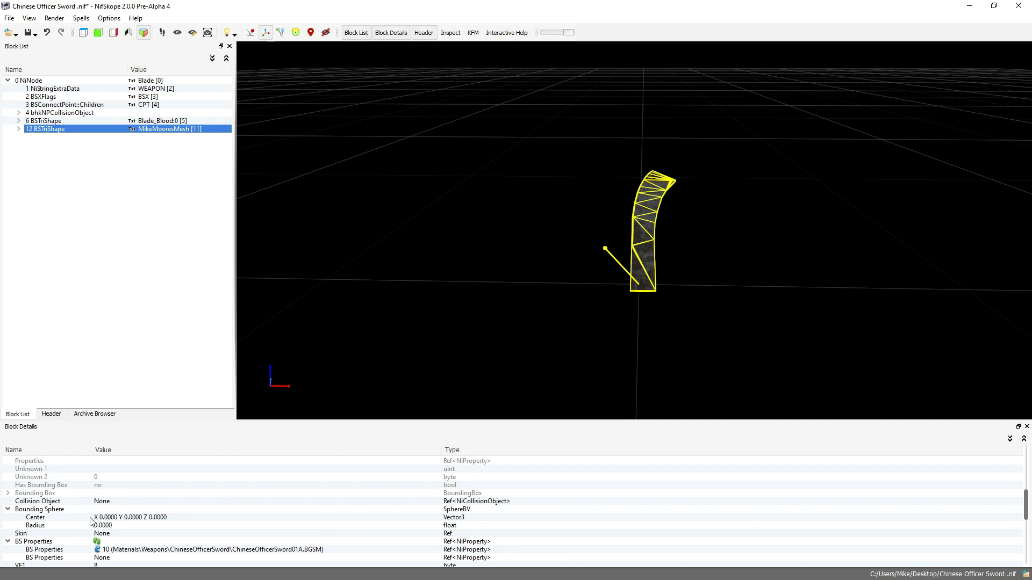
{"action": "left_click", "coordinate": [113, 520]}
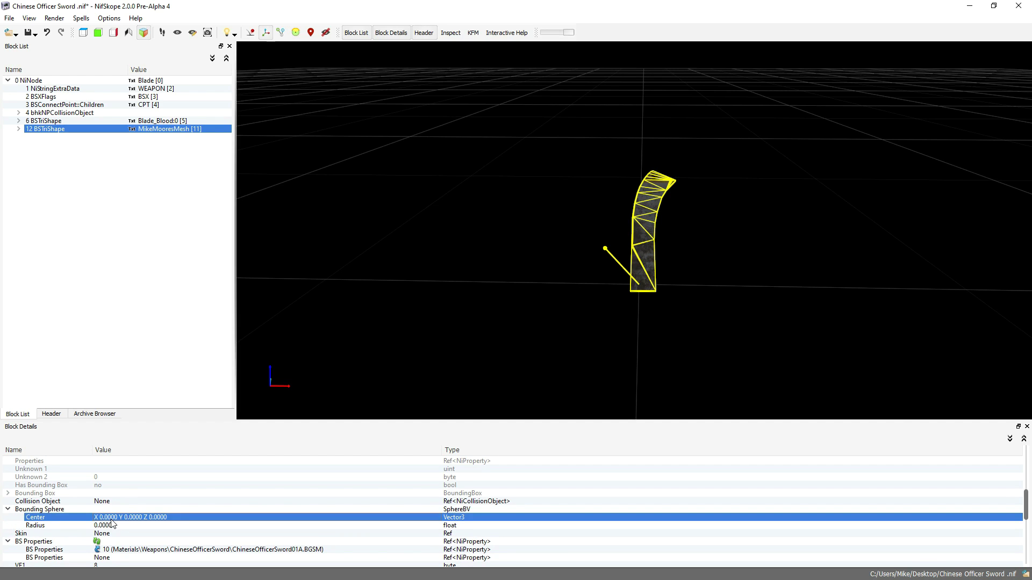
{"action": "double_click", "coordinate": [111, 525]}
{"action": "type", "text": "28"}
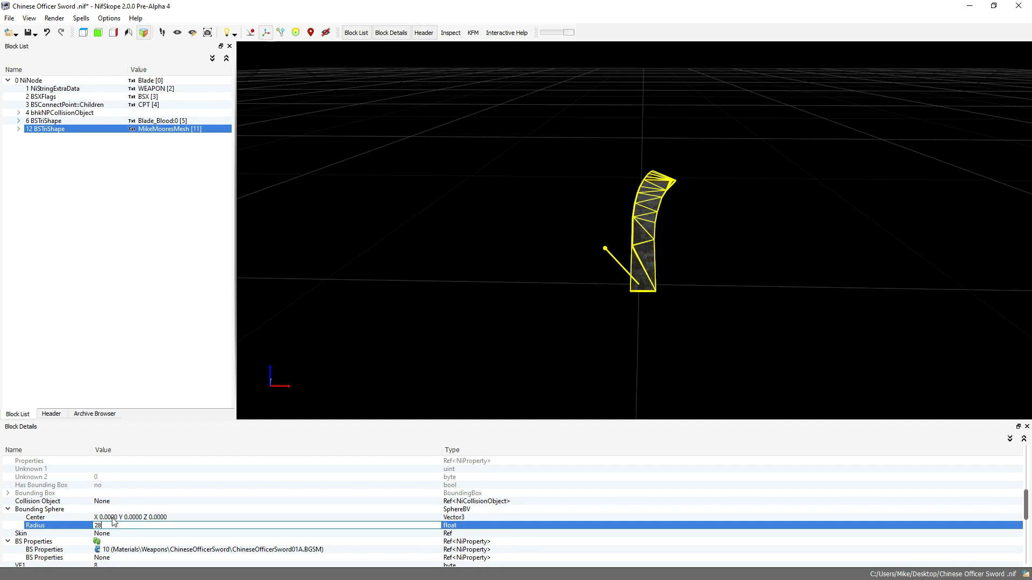
{"action": "key", "text": "Return"}
- Show the bounding sphere and rotate the view to check it encloses the textured blade
{"action": "left_click", "coordinate": [39, 511]}
{"action": "left_click_drag", "start_coordinate": [411, 315], "coordinate": [318, 398]}
{"action": "left_click_drag", "start_coordinate": [669, 211], "coordinate": [212, 450]}
{"action": "left_click", "coordinate": [121, 523]}
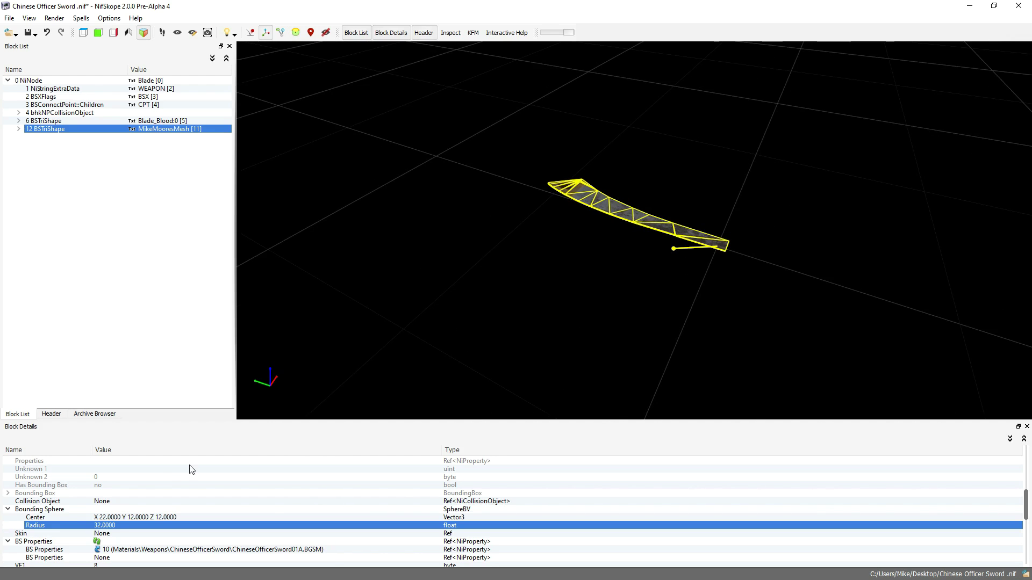
{"action": "left_click", "coordinate": [39, 509]}
{"action": "left_click_drag", "start_coordinate": [483, 327], "coordinate": [432, 370]}
{"action": "left_click", "coordinate": [465, 356]}
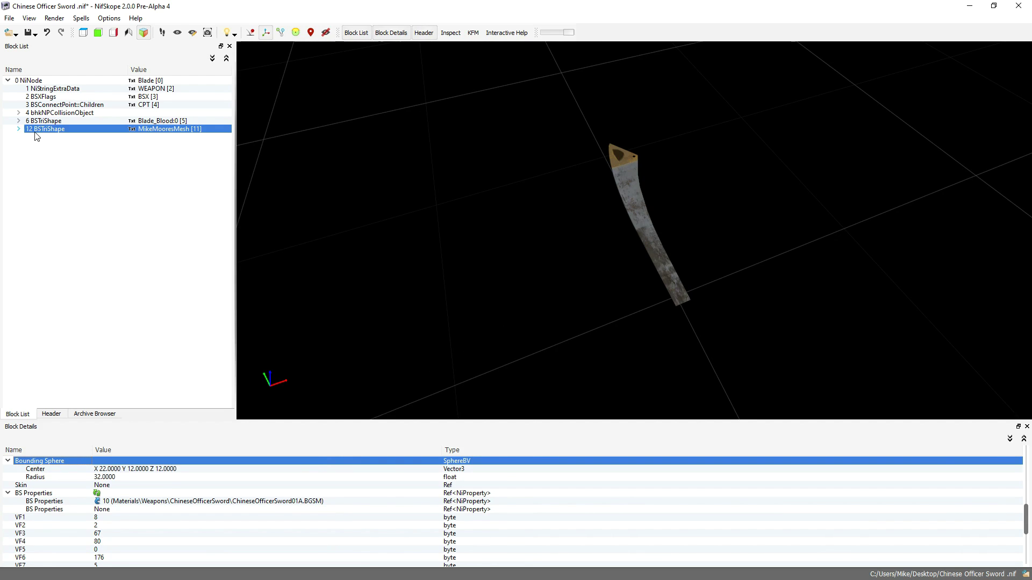
- Expand 12 BSTriShape and 10 BSLightingShaderProperty, widen the pane, and select 11 BSShaderTextureSet
{"action": "left_click", "coordinate": [19, 129]}
{"action": "left_click", "coordinate": [54, 138]}
{"action": "left_click_drag", "start_coordinate": [235, 167], "coordinate": [400, 172]}
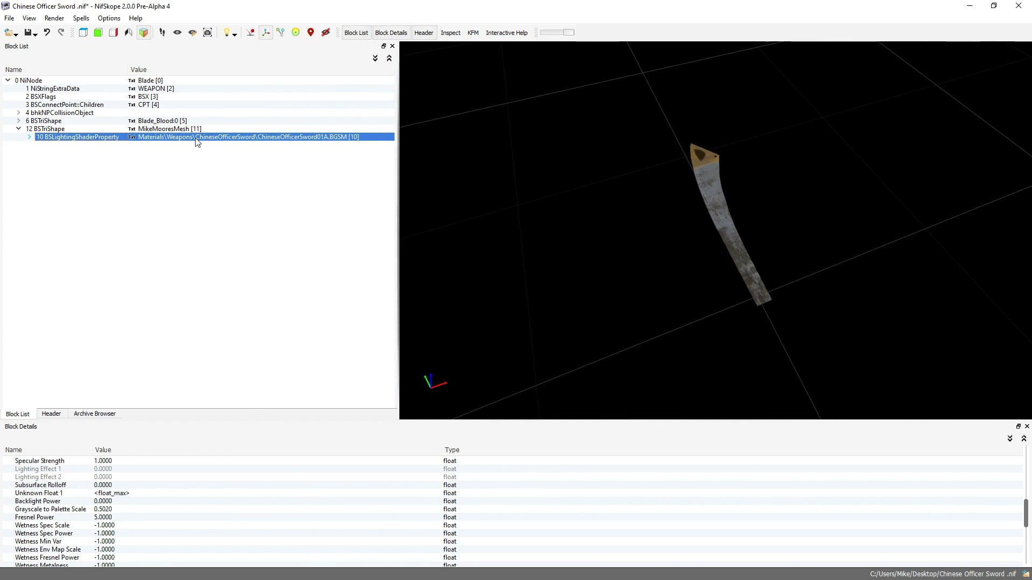
{"action": "left_click", "coordinate": [30, 138]}
{"action": "scroll", "coordinate": [192, 510], "scroll_direction": "up", "scroll_amount": 8}
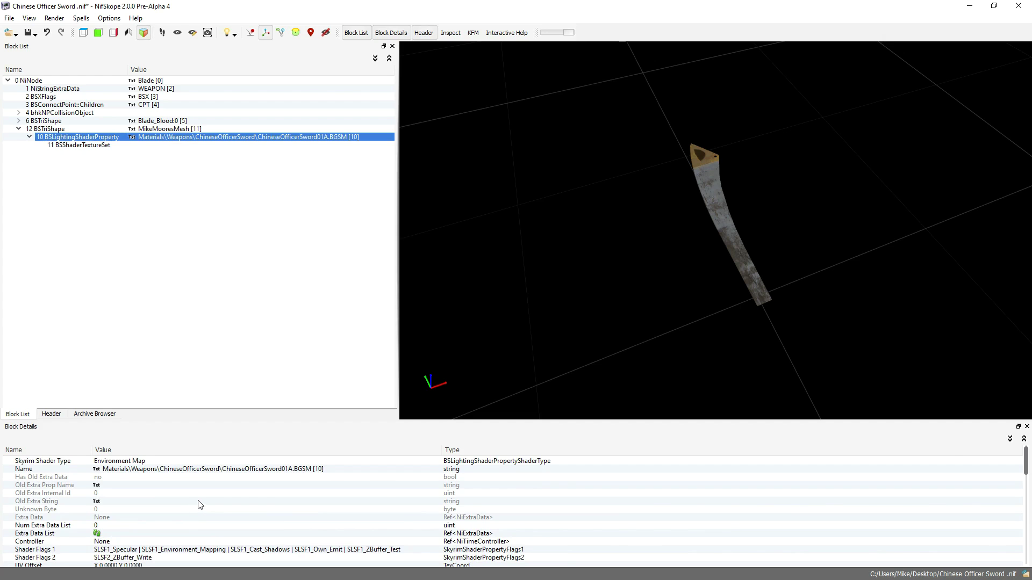
{"action": "left_click", "coordinate": [75, 145]}
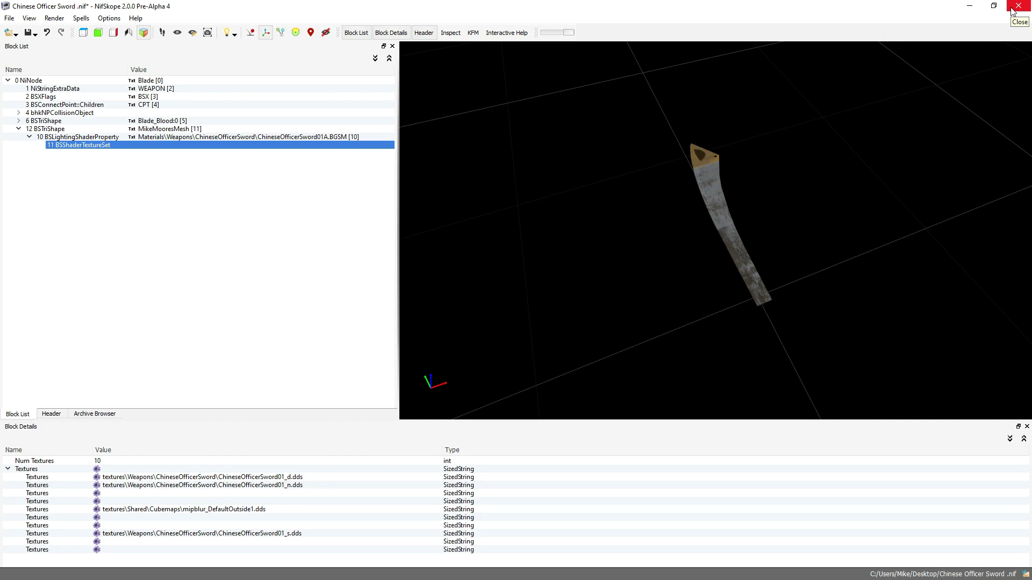
- Save the edited mesh as Working Blade.nif on the Desktop
{"action": "left_click", "coordinate": [11, 19]}
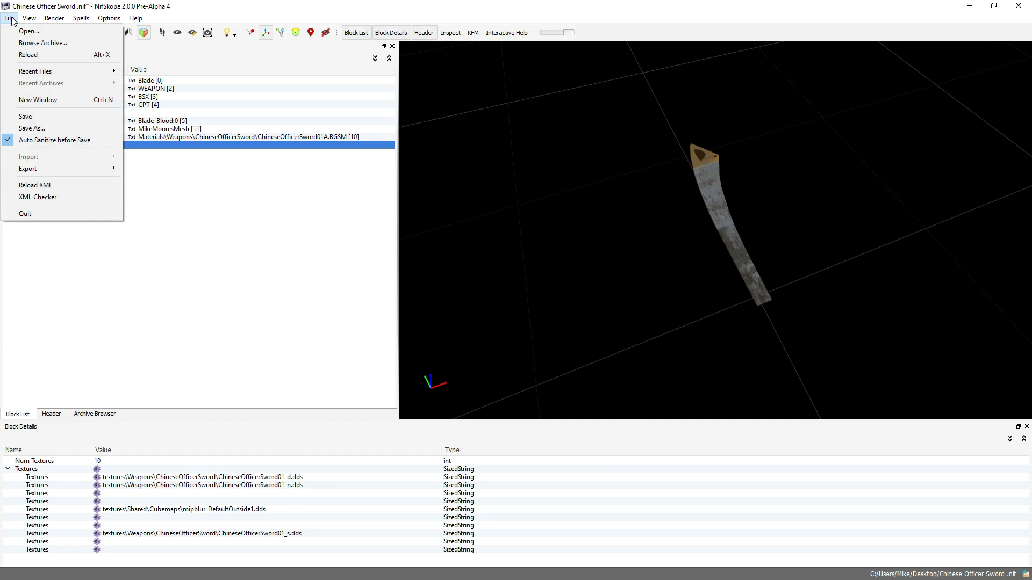
{"action": "left_click", "coordinate": [42, 130]}
{"action": "left_click_drag", "start_coordinate": [138, 247], "coordinate": [67, 246]}
{"action": "type", "text": "Working Blade.nif"}
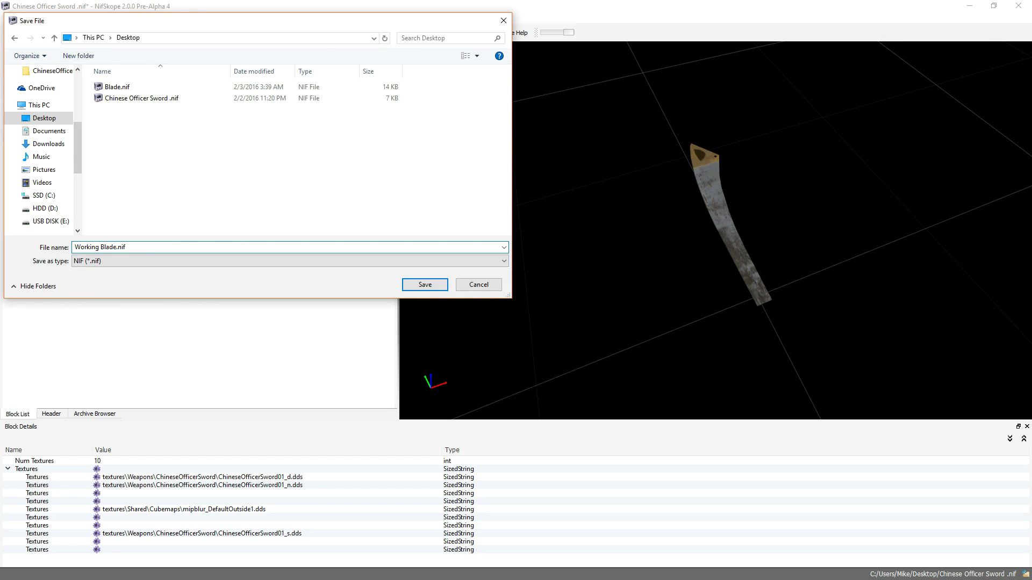
{"action": "left_click", "coordinate": [426, 284]}
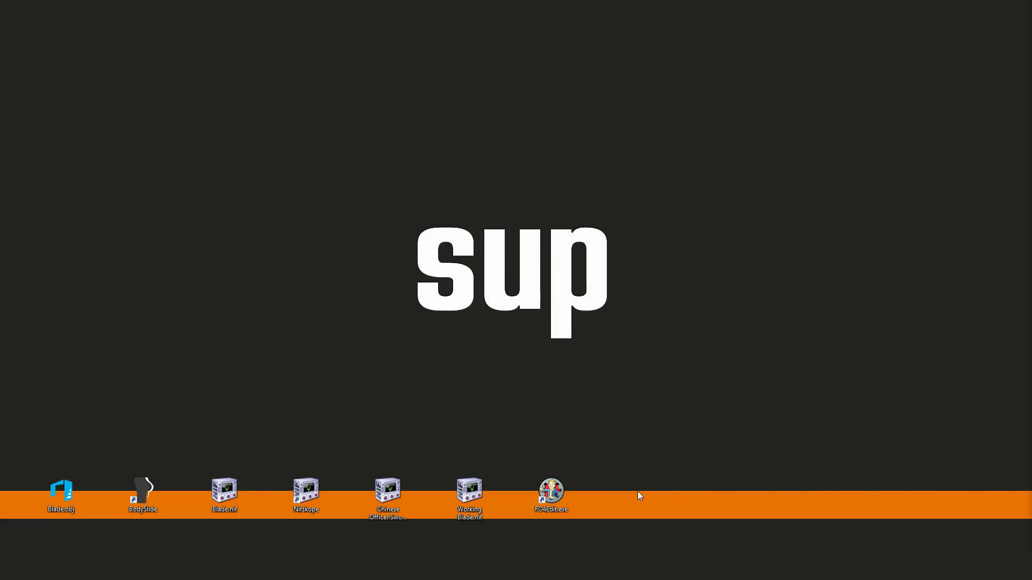
- Launch FO4Edit and load only Fallout4.esm
{"action": "double_click", "coordinate": [551, 490]}
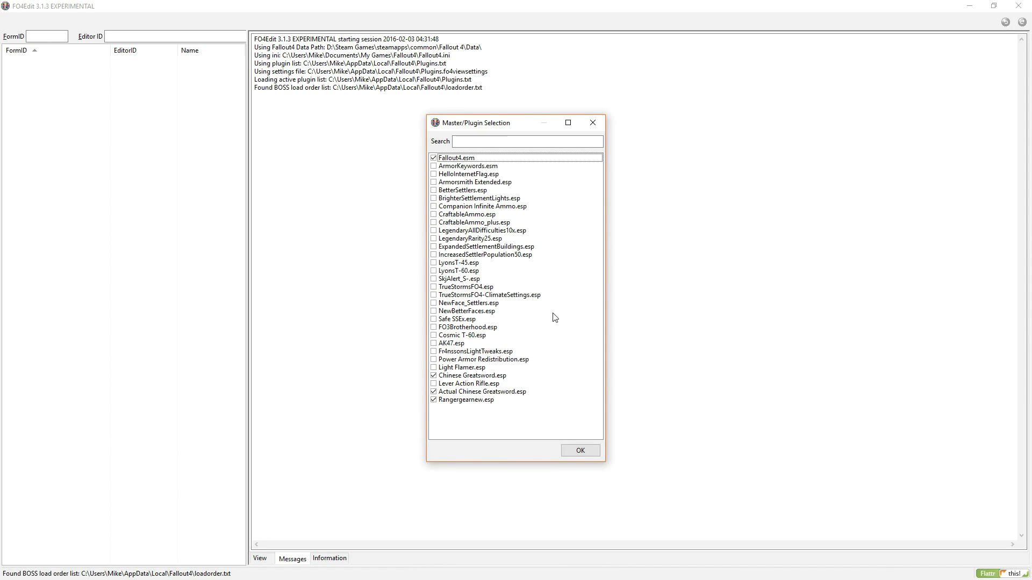
{"action": "right_click", "coordinate": [580, 357]}
{"action": "left_click", "coordinate": [597, 374]}
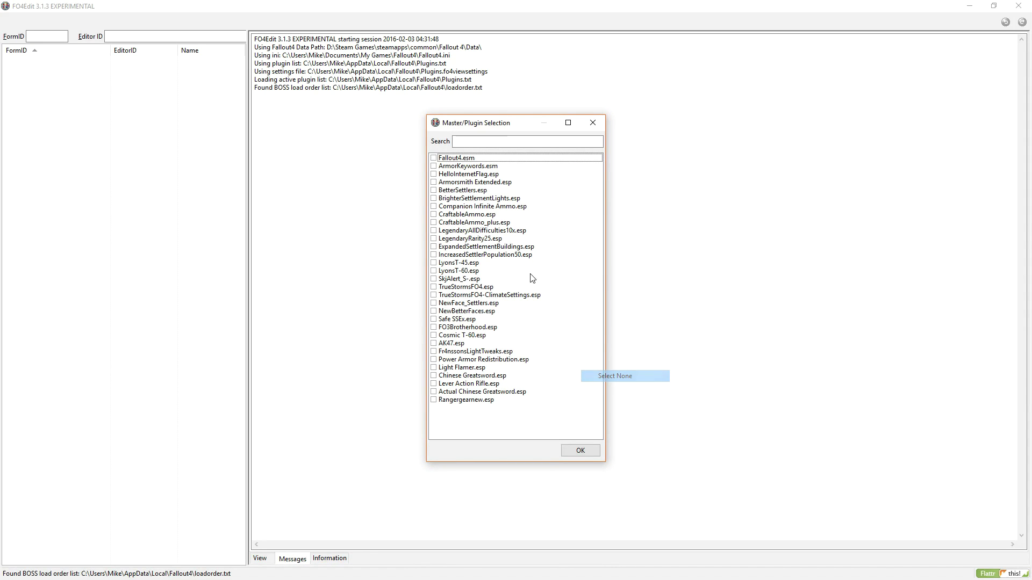
{"action": "left_click", "coordinate": [439, 161]}
{"action": "left_click", "coordinate": [580, 450]}
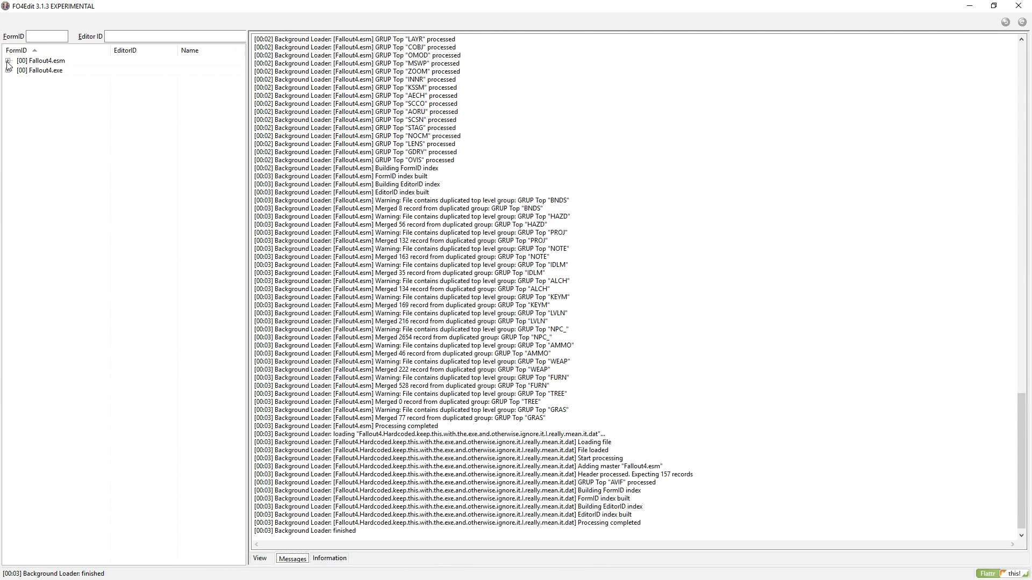
- Expand the Weapon group and select the ChineseOfficerSword record
{"action": "left_click_drag", "start_coordinate": [237, 109], "coordinate": [255, 340]}
{"action": "scroll", "coordinate": [15, 520], "scroll_direction": "down", "scroll_amount": 3}
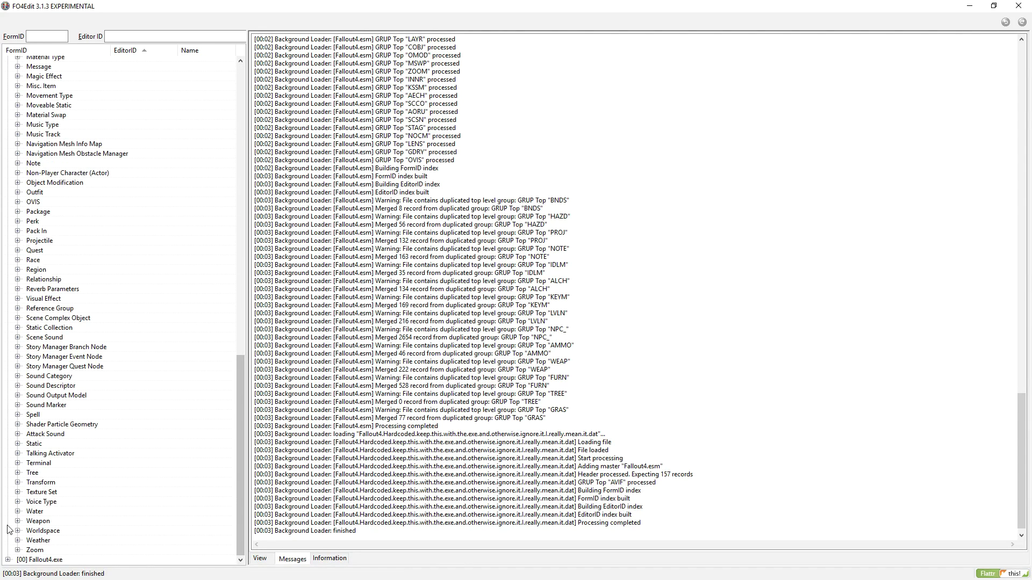
{"action": "left_click", "coordinate": [17, 521]}
{"action": "mouse_move", "coordinate": [241, 251]}
{"action": "left_mouse_down"}
{"action": "mouse_move", "coordinate": [242, 276]}
{"action": "mouse_move", "coordinate": [236, 267]}
{"action": "left_mouse_up"}
{"action": "left_click", "coordinate": [163, 159]}
{"action": "right_click", "coordinate": [162, 159]}
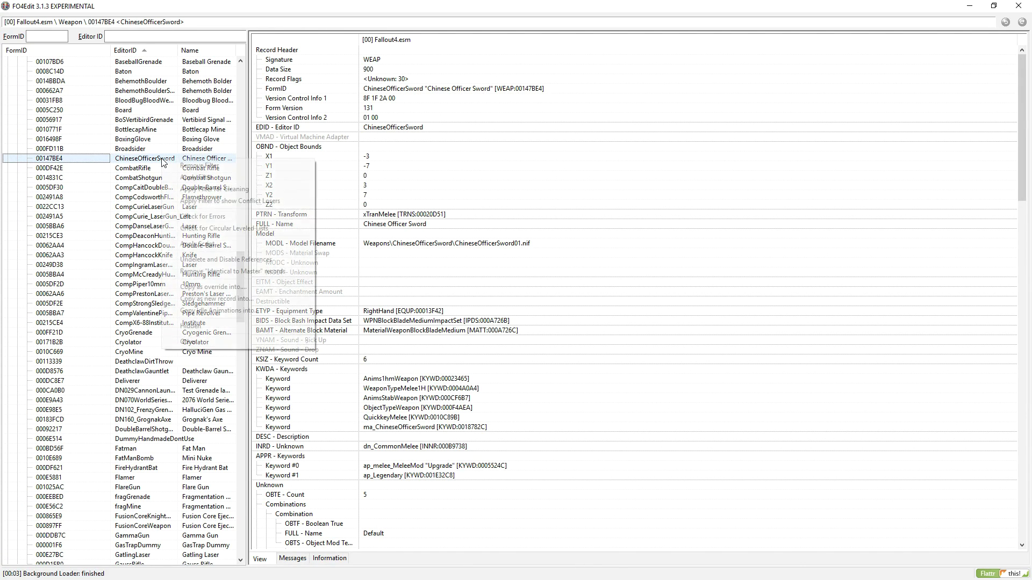
- Copy the sword as new record MikeMooresSword into a new plugin MikeMooresMod.esp, mastered on Fallout4.esm
{"action": "left_click", "coordinate": [221, 300]}
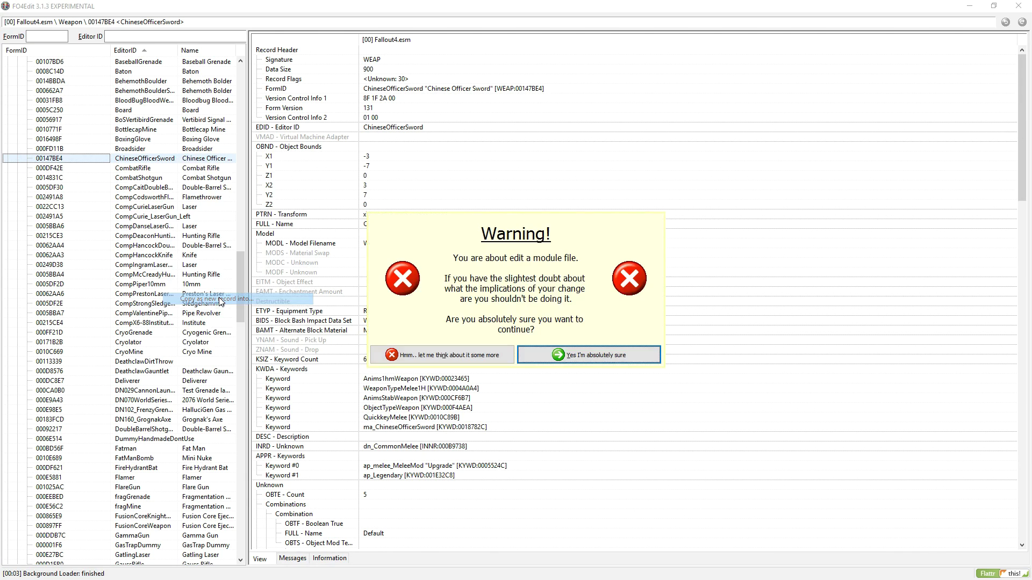
{"action": "left_click", "coordinate": [564, 356]}
{"action": "type", "text": "MikeMooresSword"}
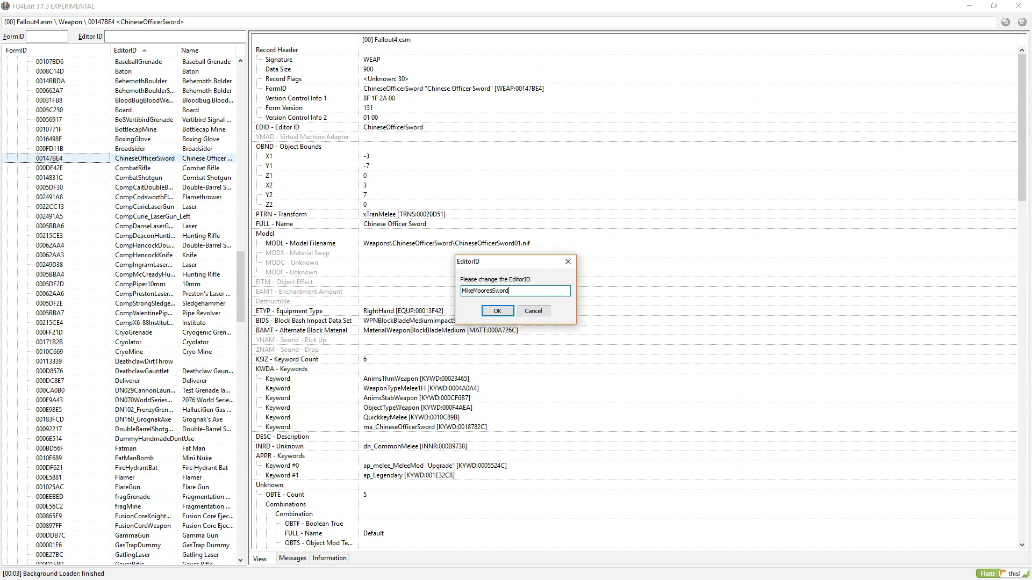
{"action": "key", "text": "Return"}
{"action": "double_click", "coordinate": [451, 158]}
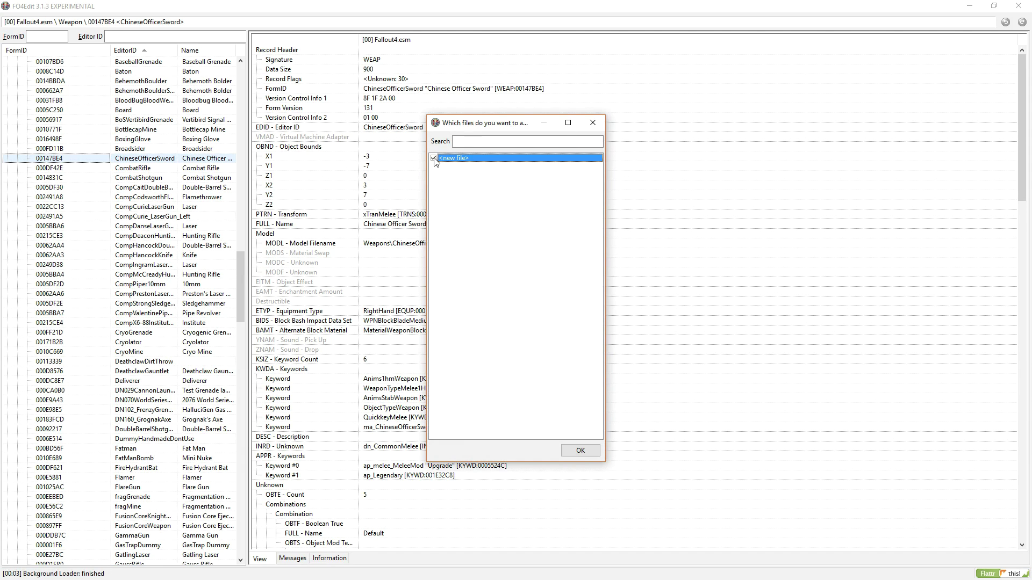
{"action": "type", "text": "MikeMooresMod"}
{"action": "key", "text": "Return"}
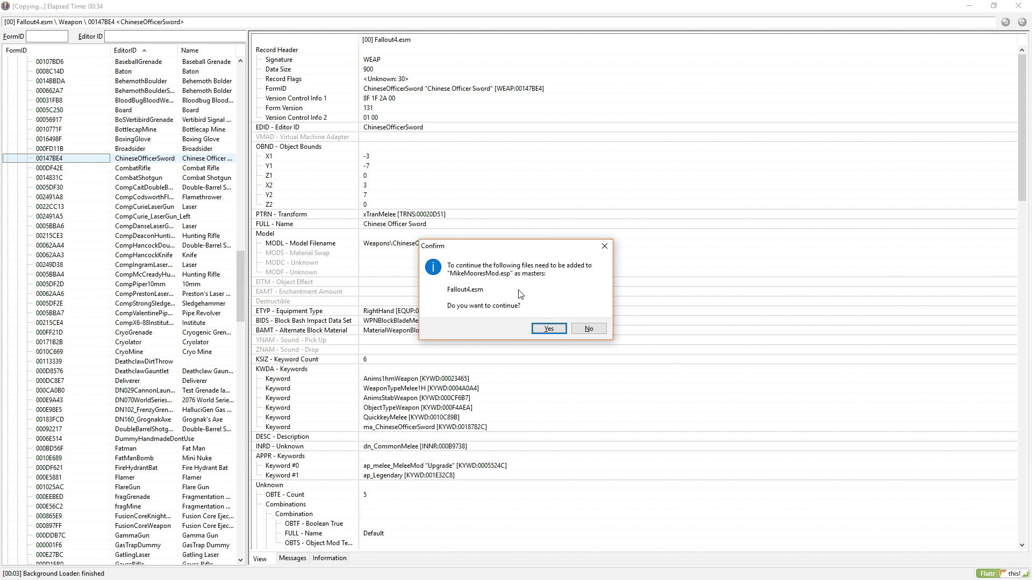
{"action": "left_click", "coordinate": [545, 326]}
- Expand MikeMooresMod.esp's Weapon group and select the MikeMooresSword record
{"action": "left_click_drag", "start_coordinate": [239, 283], "coordinate": [242, 519]}
{"action": "left_click", "coordinate": [8, 560]}
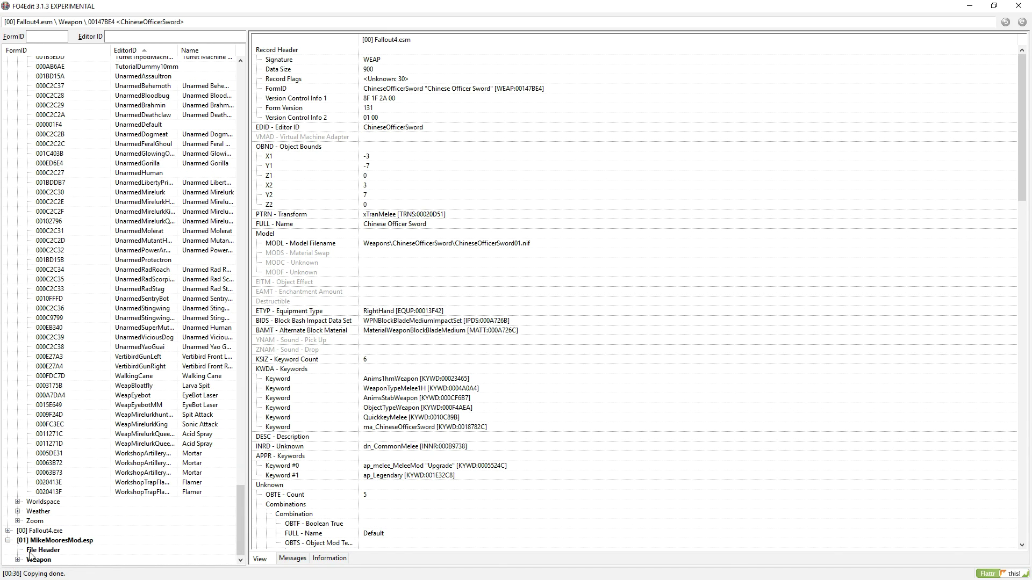
{"action": "left_click", "coordinate": [18, 559]}
{"action": "left_click", "coordinate": [143, 560]}
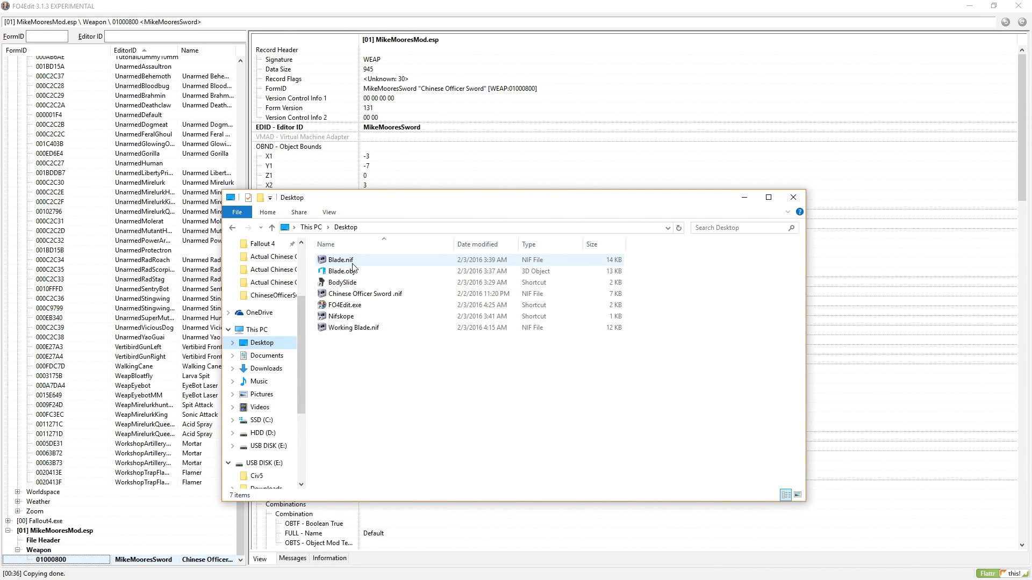
- Copy Working Blade.nif and browse to the Fallout 4 Data\meshes\MikeMoore folder
{"action": "left_click", "coordinate": [348, 331]}
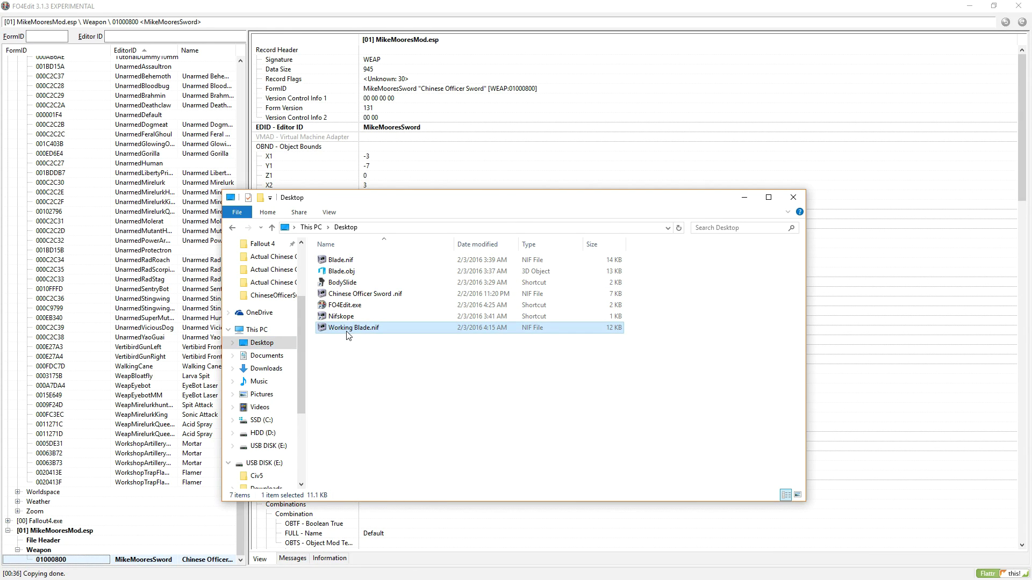
{"action": "right_click", "coordinate": [348, 333]}
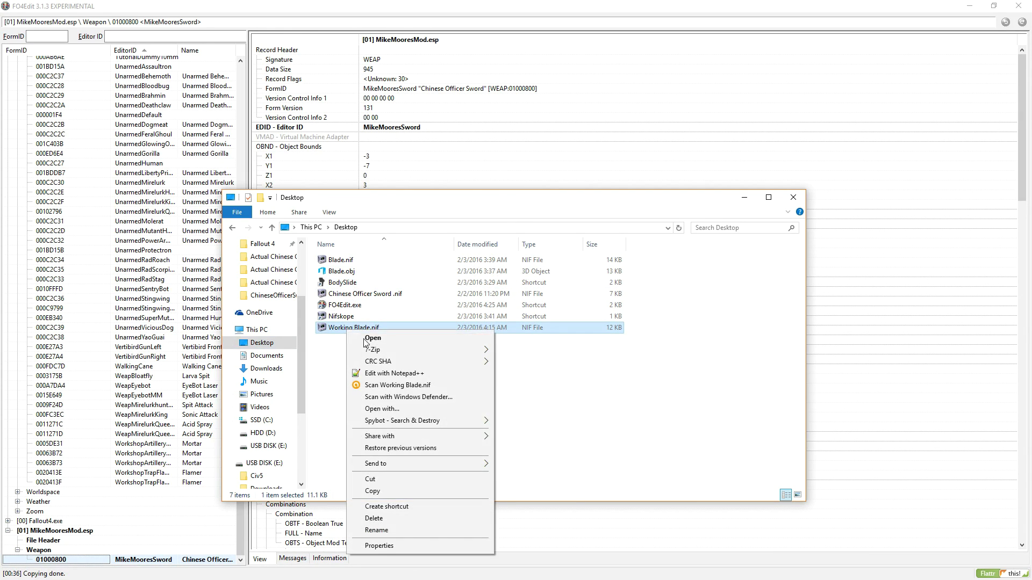
{"action": "left_click", "coordinate": [396, 493]}
{"action": "left_click_drag", "start_coordinate": [302, 337], "coordinate": [290, 301]}
{"action": "left_click", "coordinate": [270, 352]}
{"action": "double_click", "coordinate": [335, 271]}
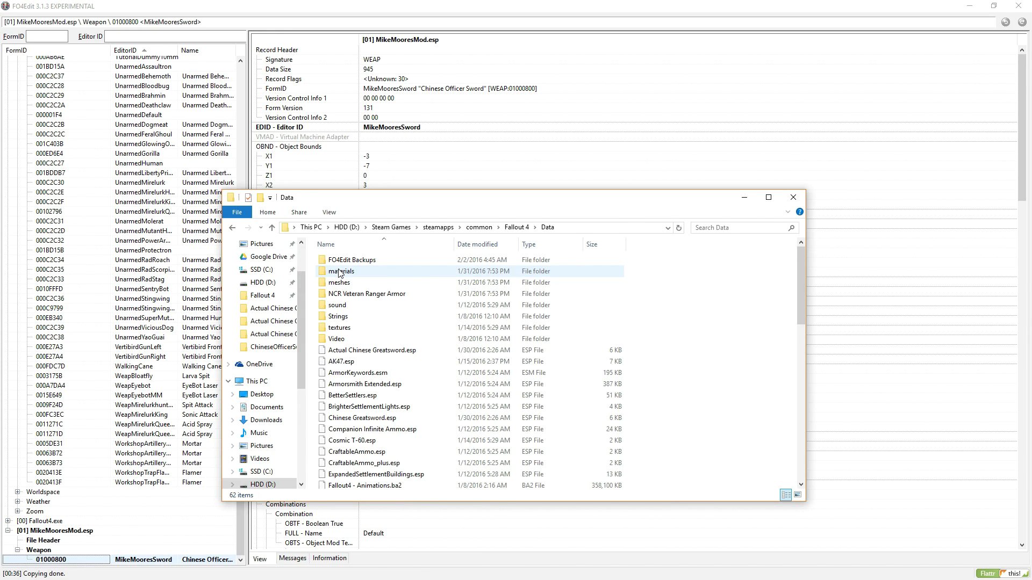
{"action": "double_click", "coordinate": [339, 282]}
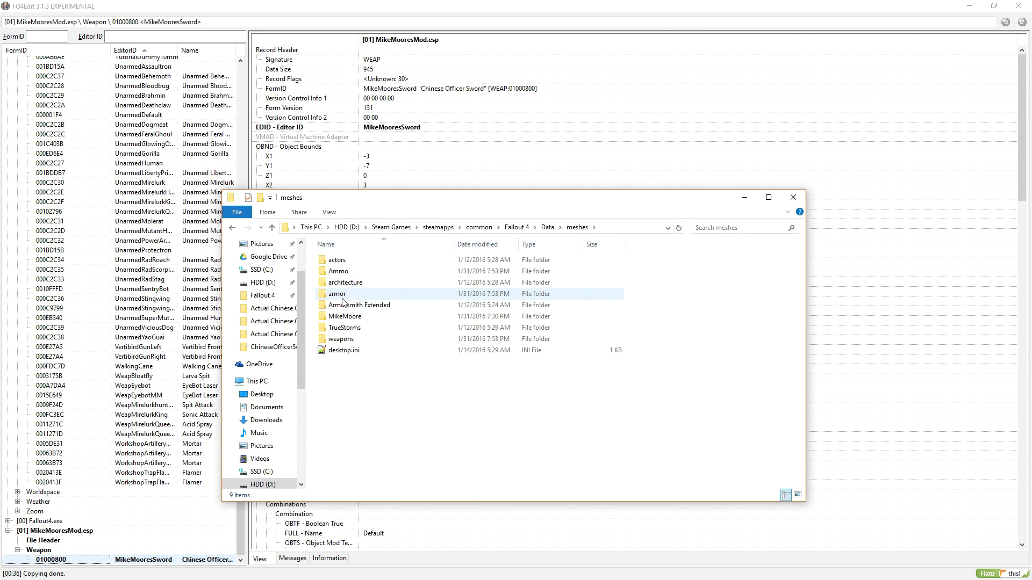
{"action": "double_click", "coordinate": [344, 316]}
- Create a MikeMooresMod folder there and paste Working Blade.nif into it
{"action": "right_click", "coordinate": [352, 355]}
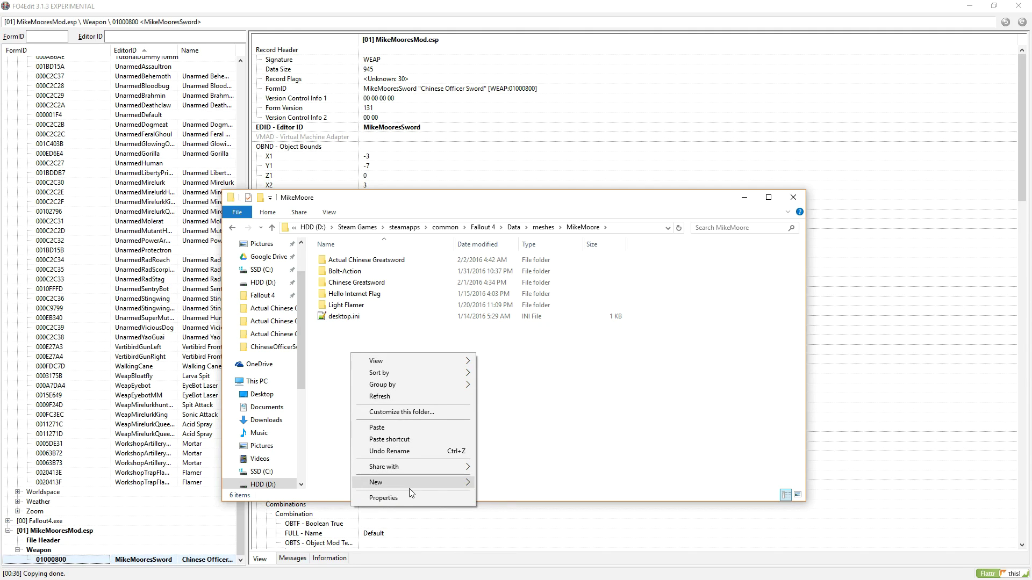
{"action": "mouse_move", "coordinate": [420, 483]}
{"action": "left_click", "coordinate": [526, 363]}
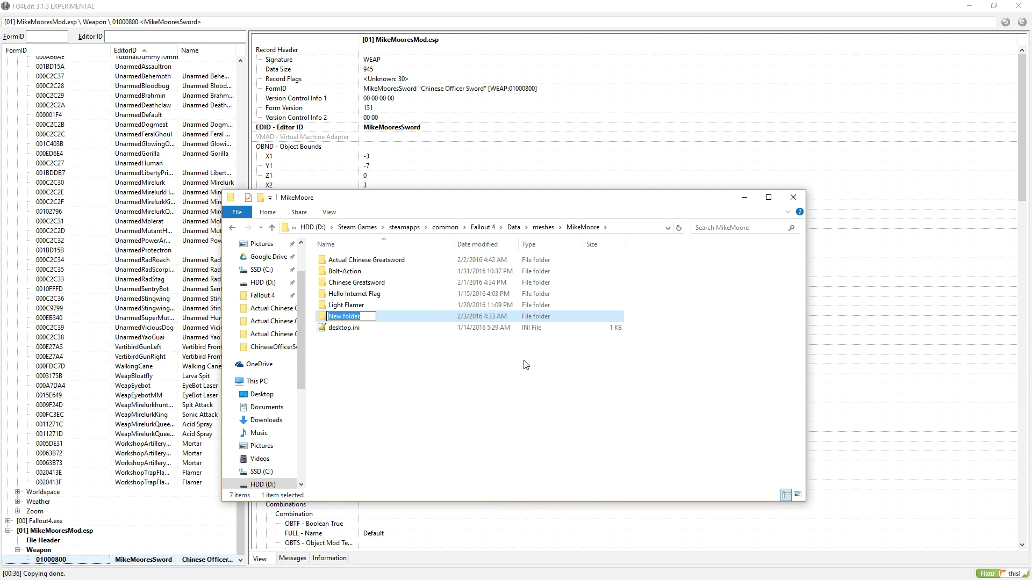
{"action": "type", "text": "MikeMooresMod"}
{"action": "key", "text": "Return"}
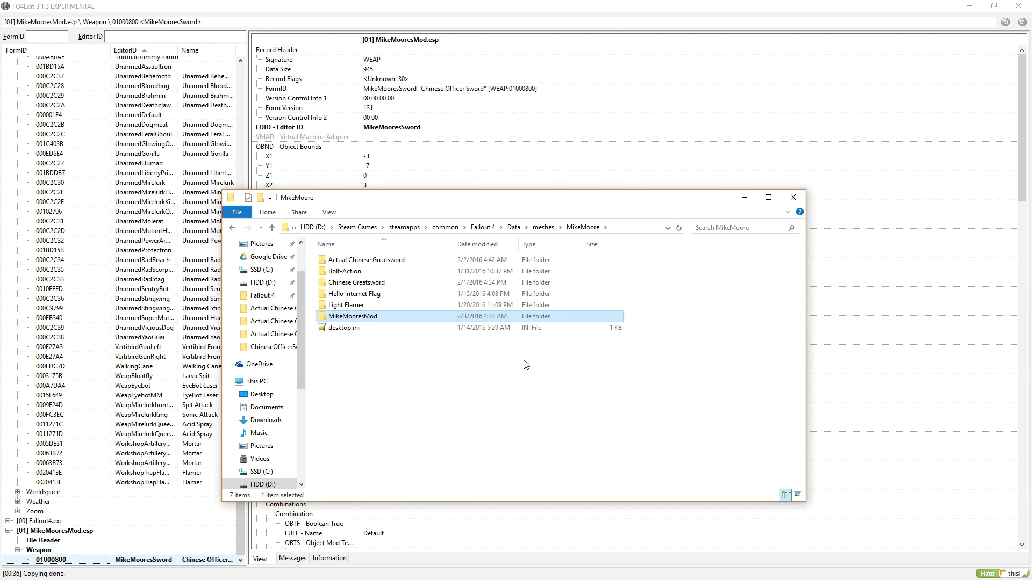
{"action": "key", "text": "Return"}
{"action": "key", "text": "ctrl+v"}
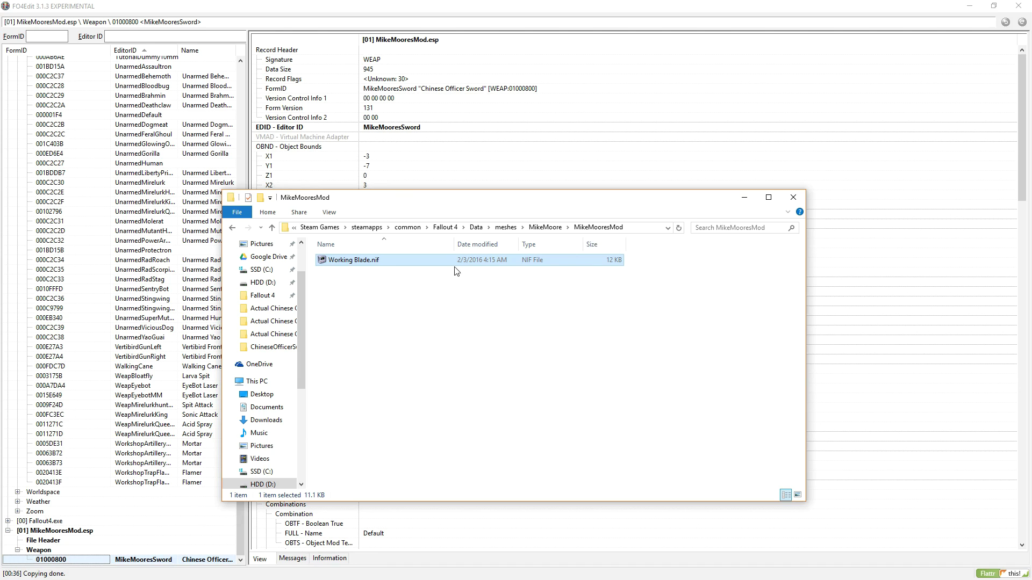
- Copy the NIF's path and select the part after meshes for the FO4Edit record
{"action": "right_click", "coordinate": [421, 260]}
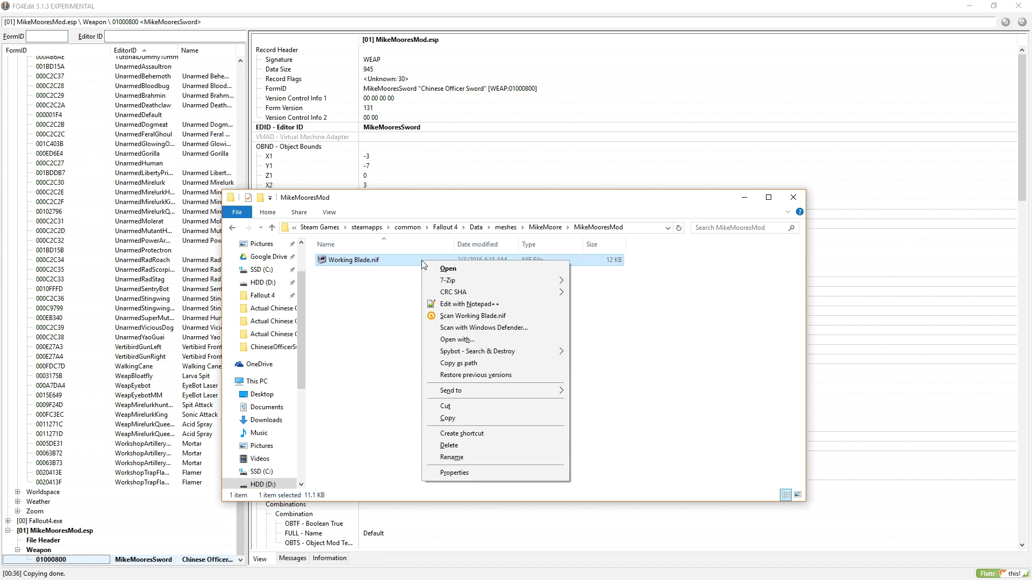
{"action": "left_click", "coordinate": [467, 366]}
{"action": "left_click", "coordinate": [637, 228]}
{"action": "key", "text": "ctrl+v"}
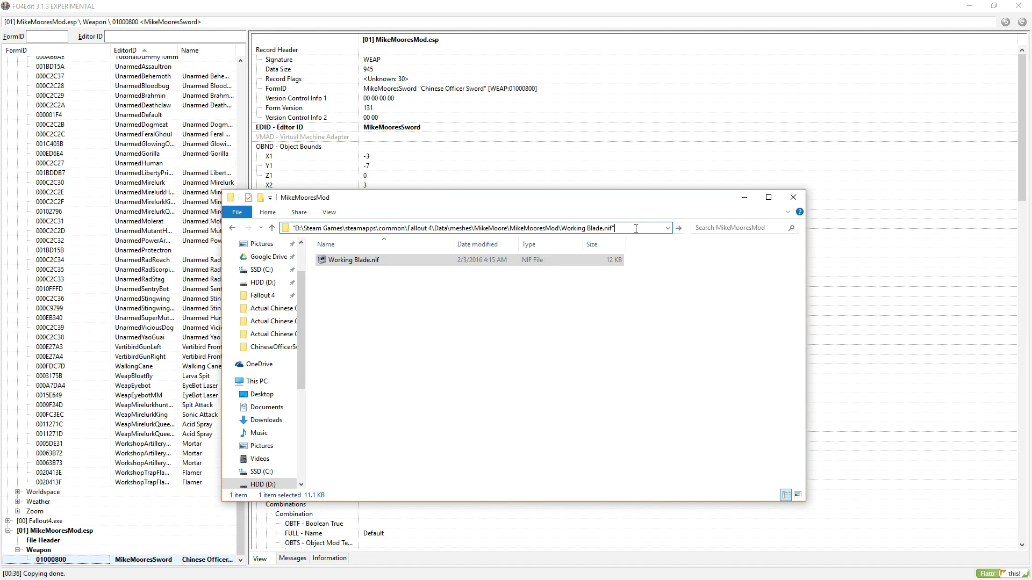
{"action": "left_click_drag", "start_coordinate": [613, 227], "coordinate": [479, 228]}
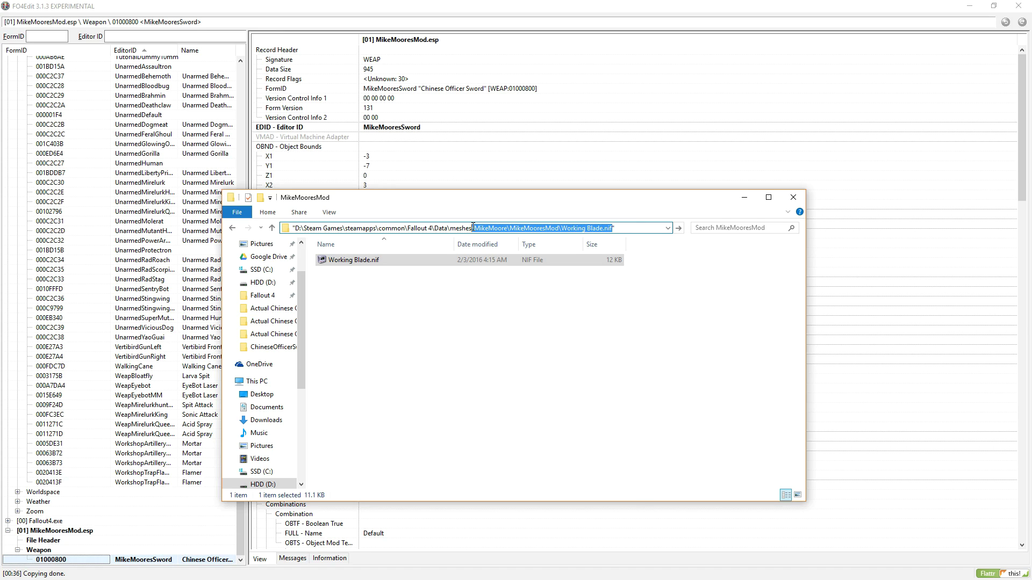
{"action": "left_click", "coordinate": [496, 180]}
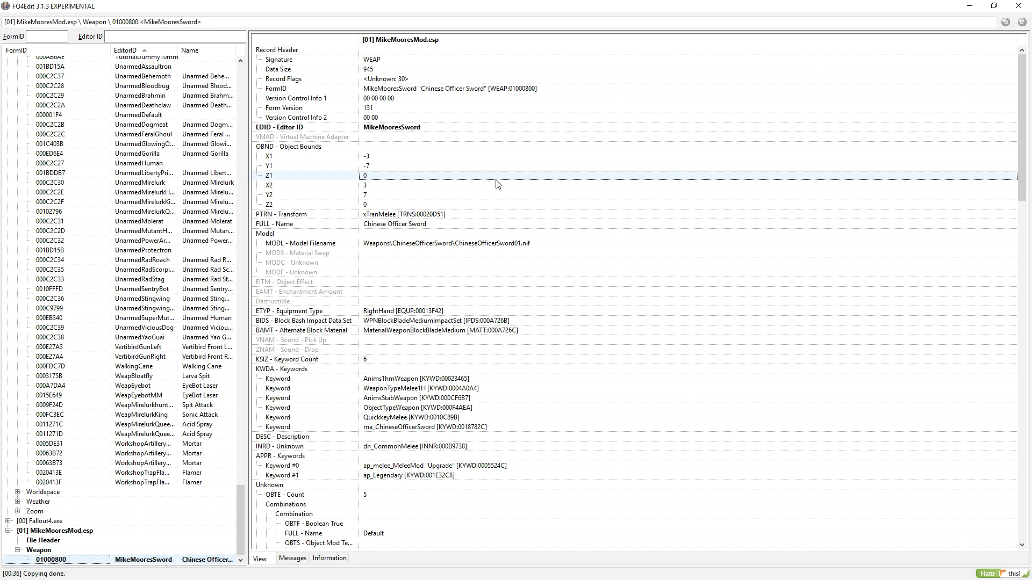
- Set the MODL model filename to MikeMoore\MikeMooresMod\Working Blade.nif
{"action": "double_click", "coordinate": [481, 246]}
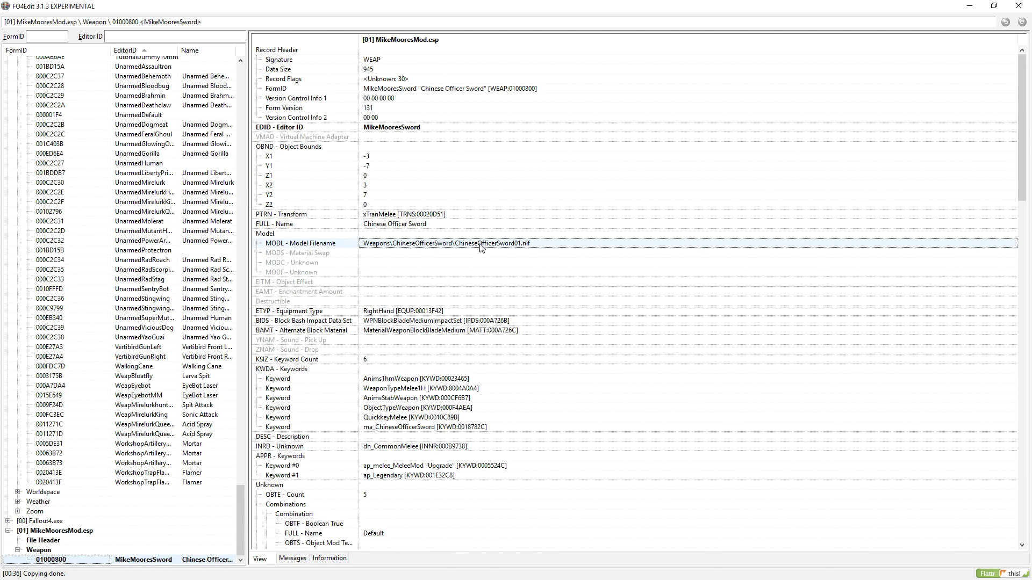
{"action": "left_click", "coordinate": [744, 426]}
{"action": "right_click", "coordinate": [470, 246]}
{"action": "left_click", "coordinate": [491, 251]}
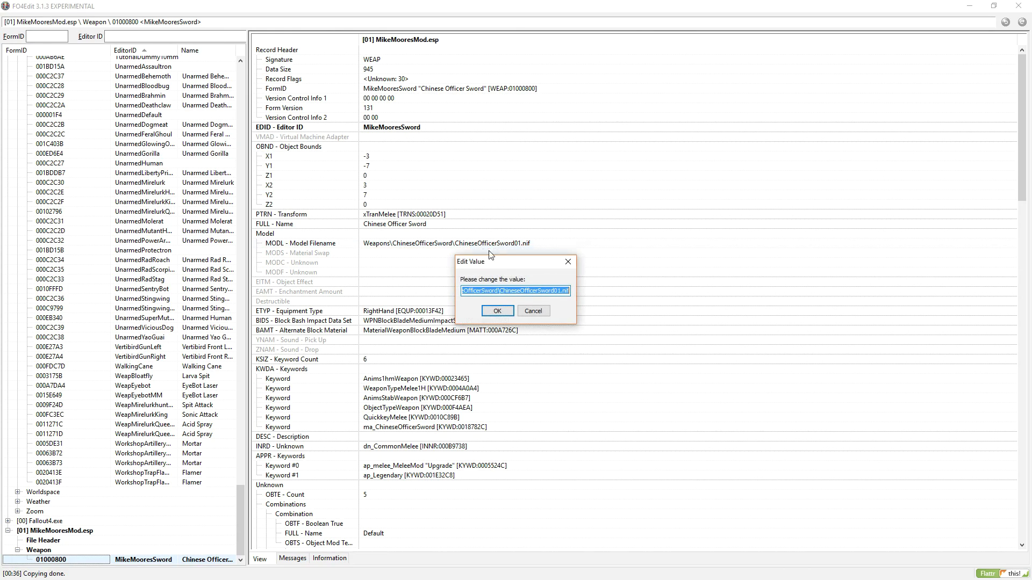
{"action": "key", "text": "ctrl+v"}
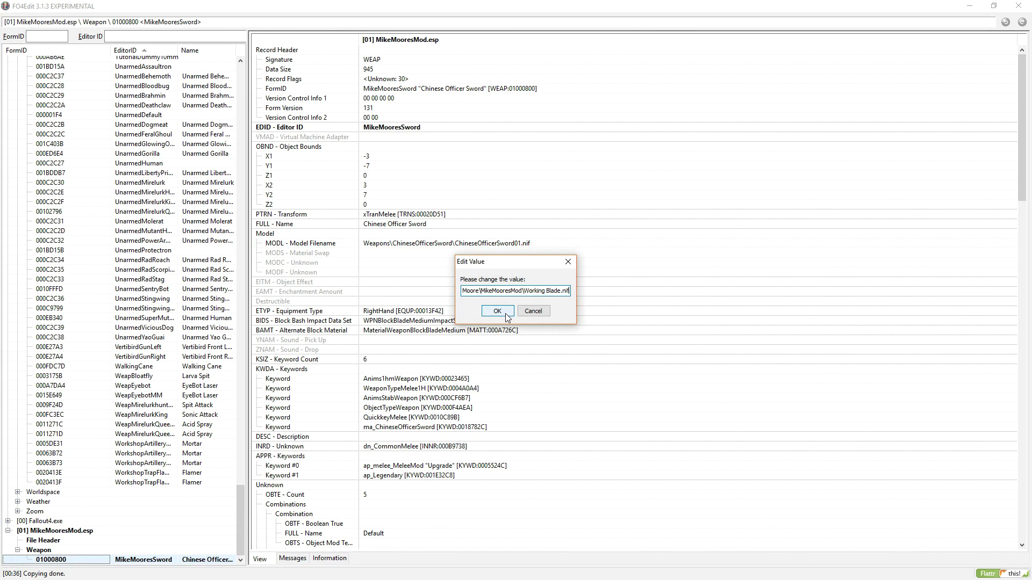
{"action": "left_click", "coordinate": [497, 311]}
- Set the MOD4 model filename to the same Working Blade.nif path
{"action": "scroll", "coordinate": [602, 382], "scroll_direction": "down", "scroll_amount": 20}
{"action": "scroll", "coordinate": [599, 385], "scroll_direction": "down", "scroll_amount": 11}
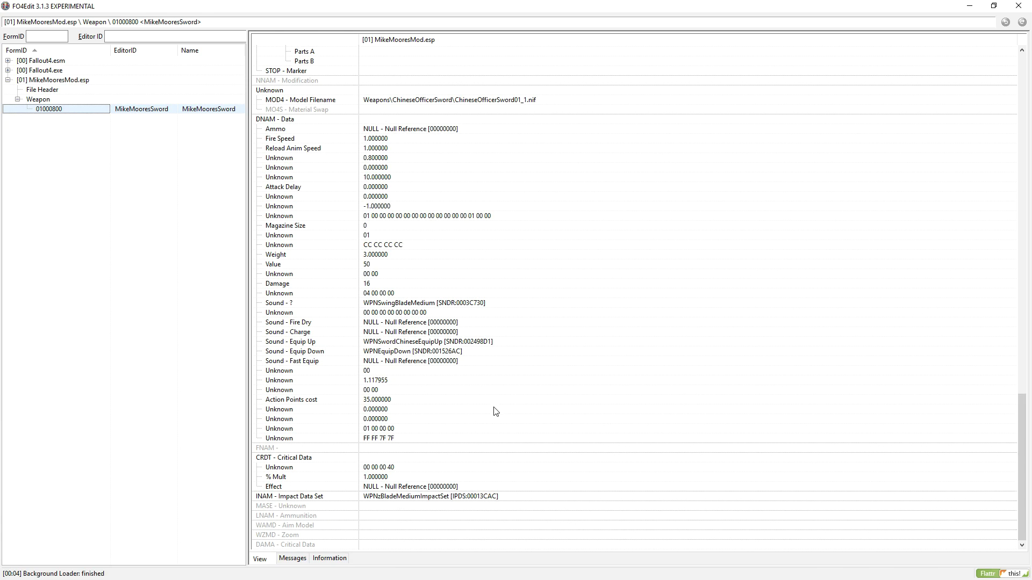
{"action": "scroll", "coordinate": [495, 412], "scroll_direction": "up", "scroll_amount": 2}
{"action": "right_click", "coordinate": [398, 160]}
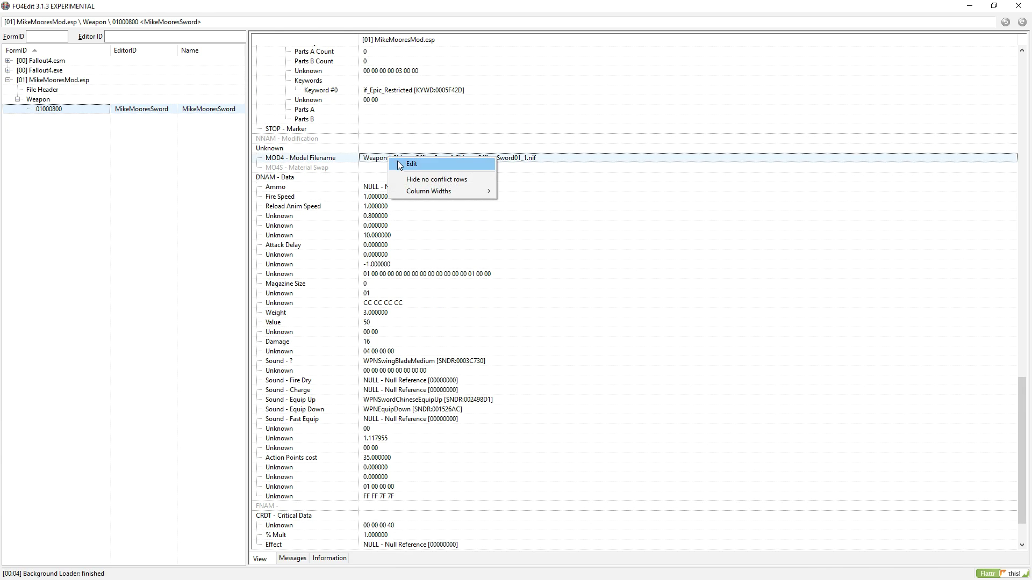
{"action": "left_click", "coordinate": [399, 161]}
{"action": "key", "text": "ctrl+v"}
{"action": "left_click", "coordinate": [497, 311]}
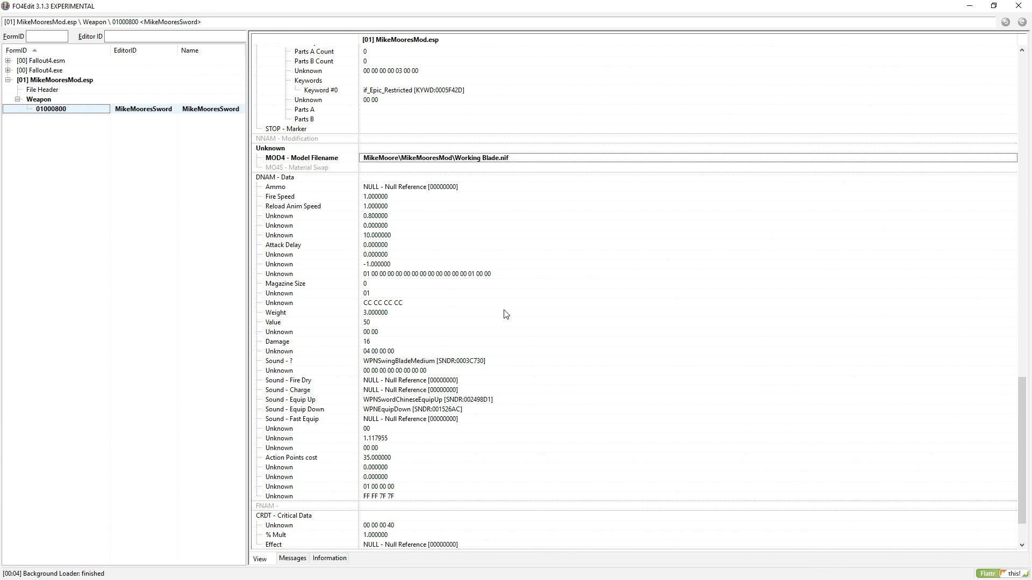
- Save MikeMooresMod.esp and close FO4Edit
{"action": "key", "text": "ctrl+s"}
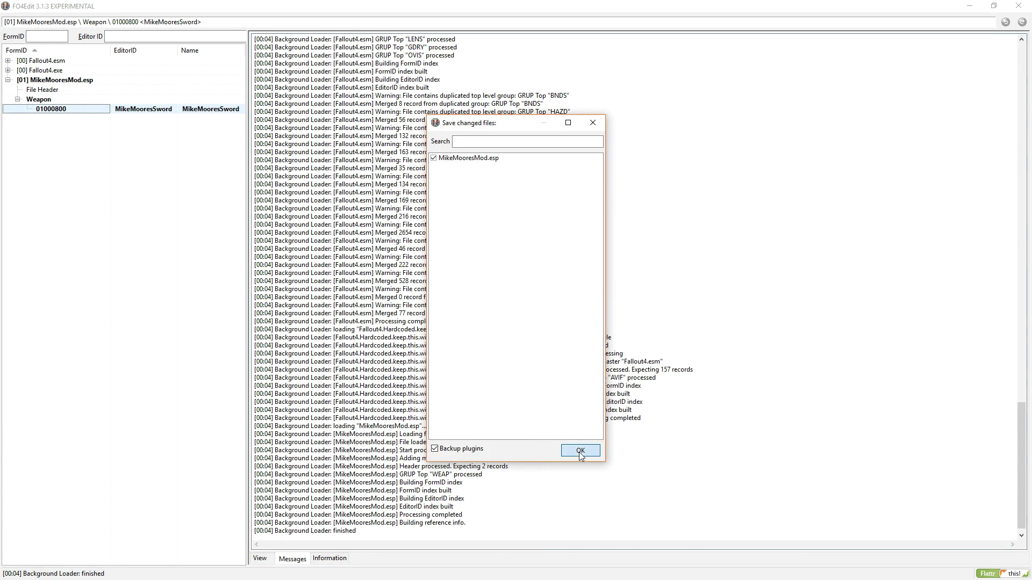
{"action": "left_click", "coordinate": [579, 451]}
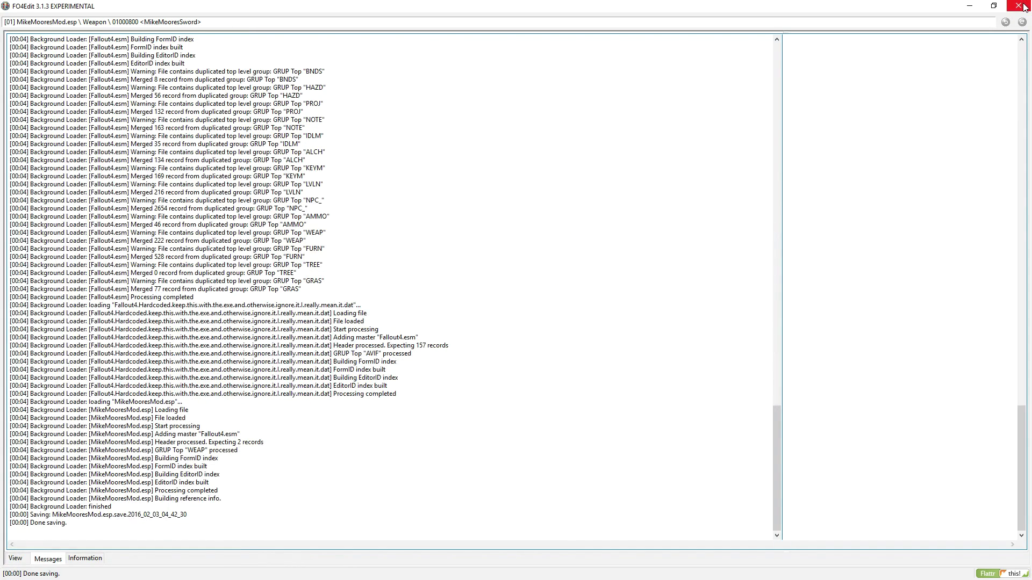
{"action": "left_click", "coordinate": [1023, 7]}
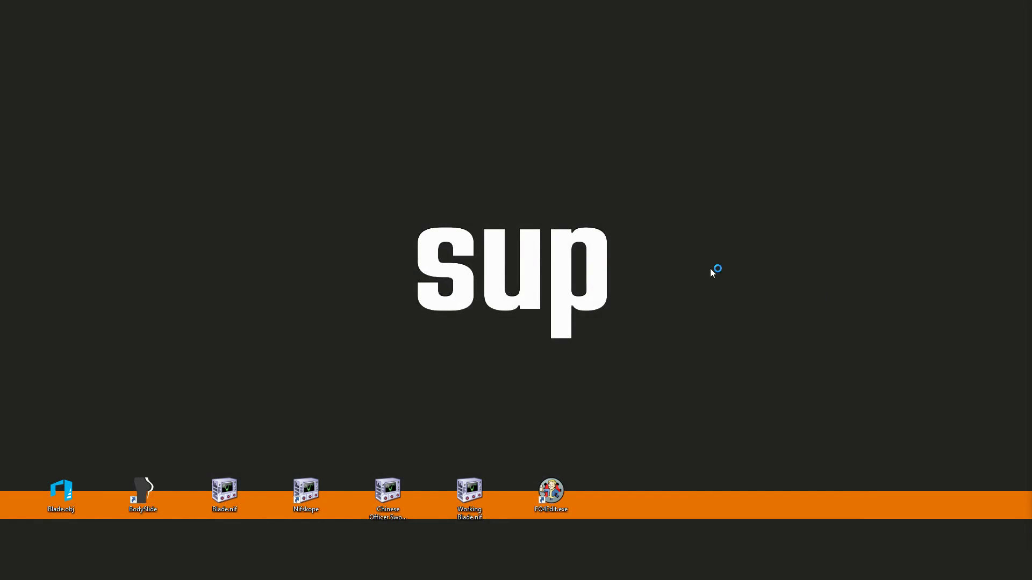
- In Fallout 4, find and spawn MikeMooresSword via the console, then equip it from the Pip-Boy
{"action": "left_click", "coordinate": [707, 207]}
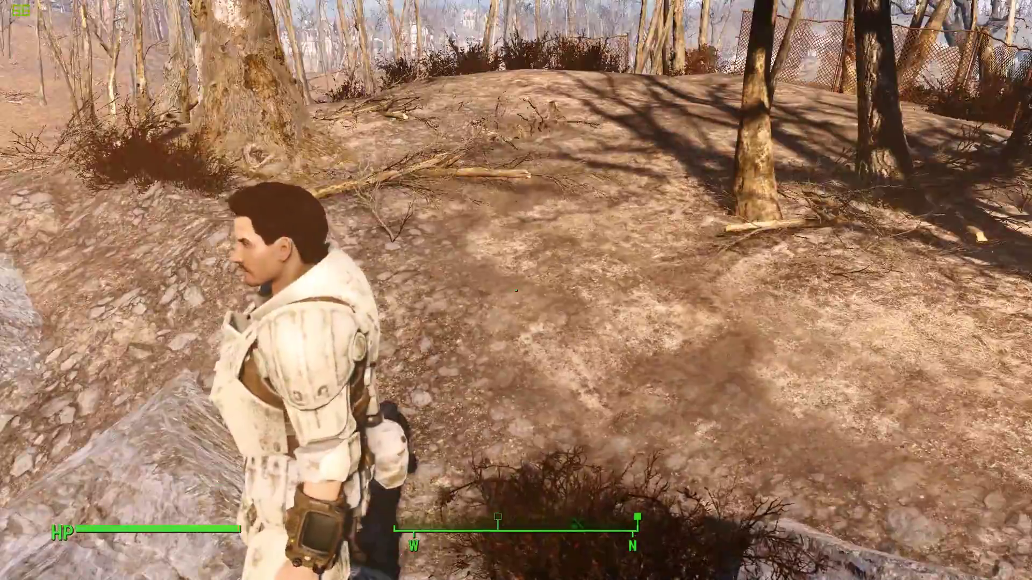
{"action": "key", "text": "w"}
{"action": "key", "text": "grave"}
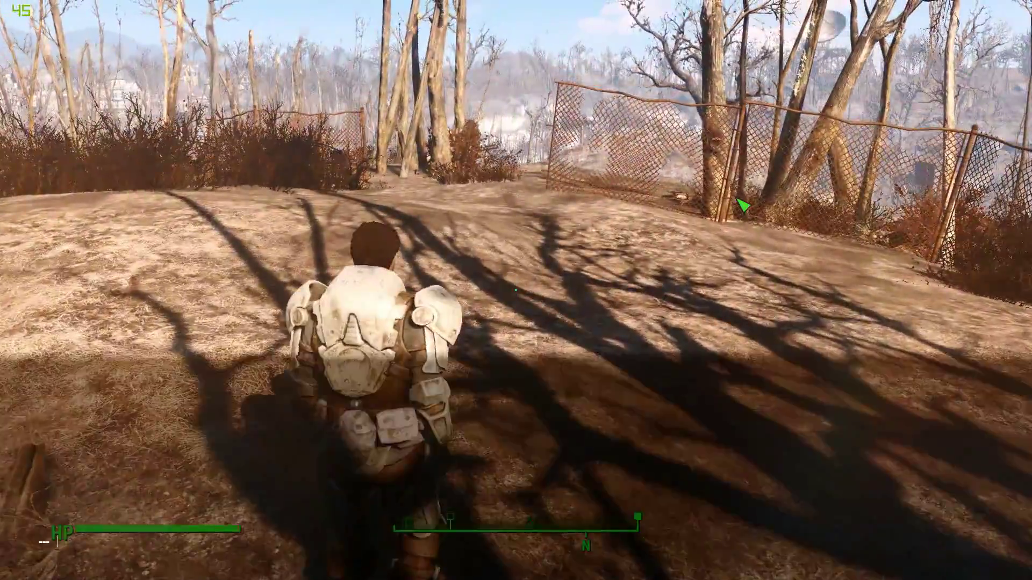
{"action": "type", "text": "help mikemo"}
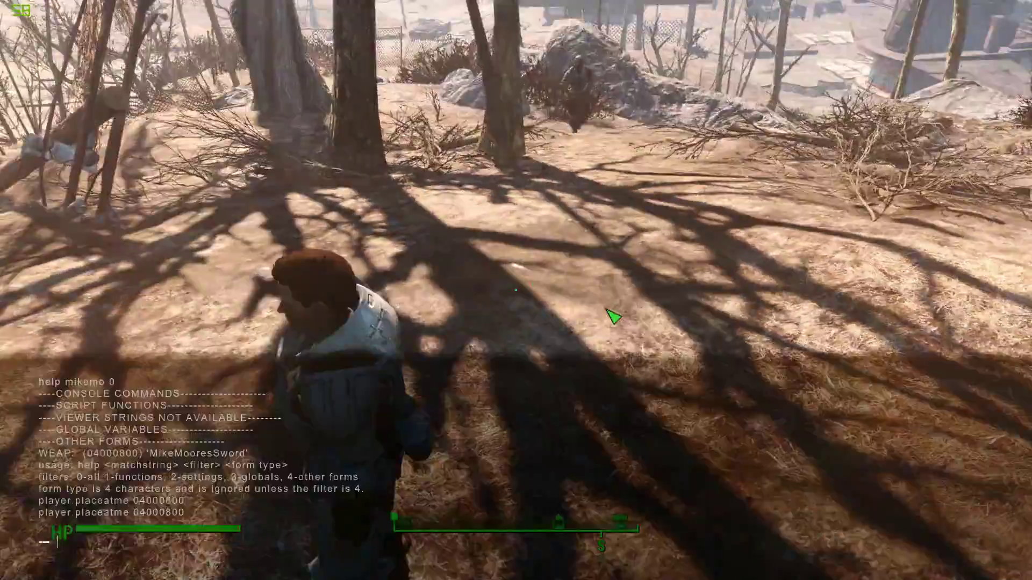
{"action": "key", "text": "grave"}
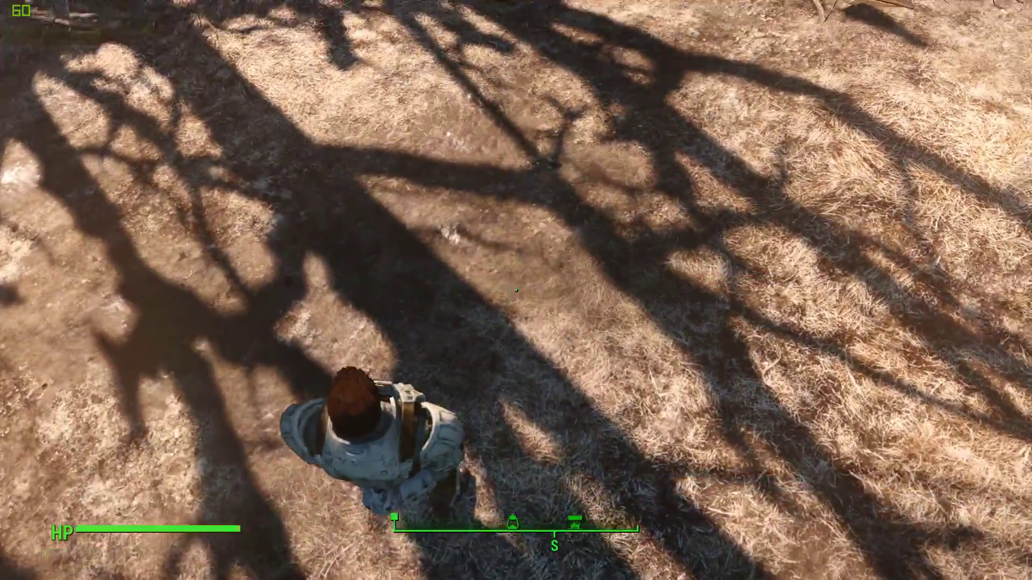
{"action": "key", "text": "Tab"}
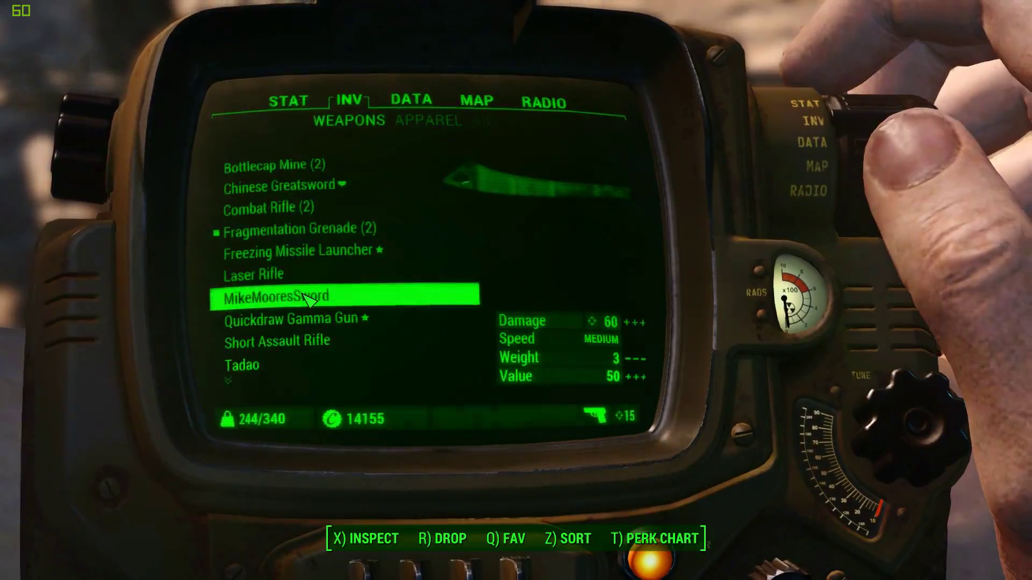
{"action": "key", "text": "Tab"}
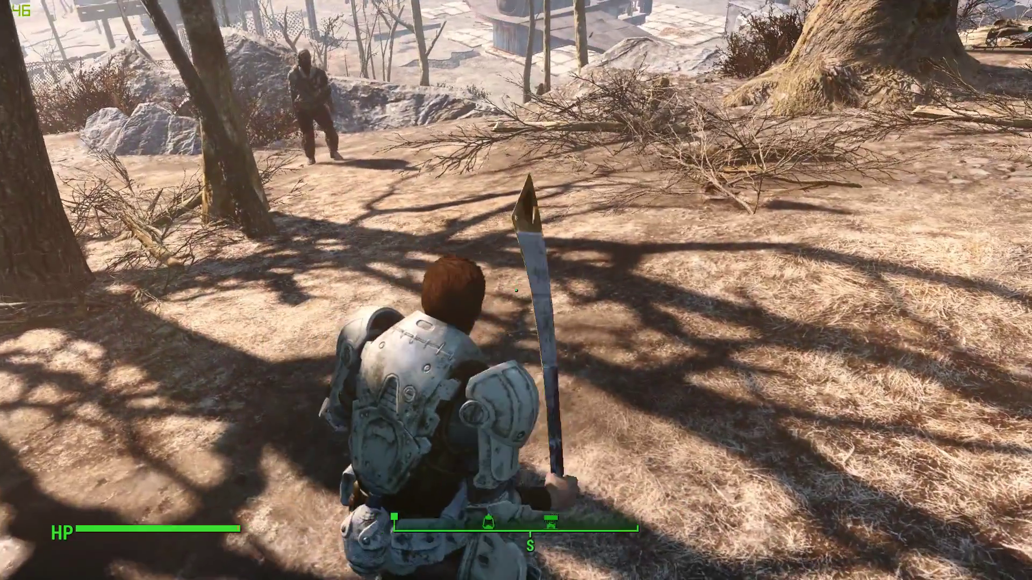